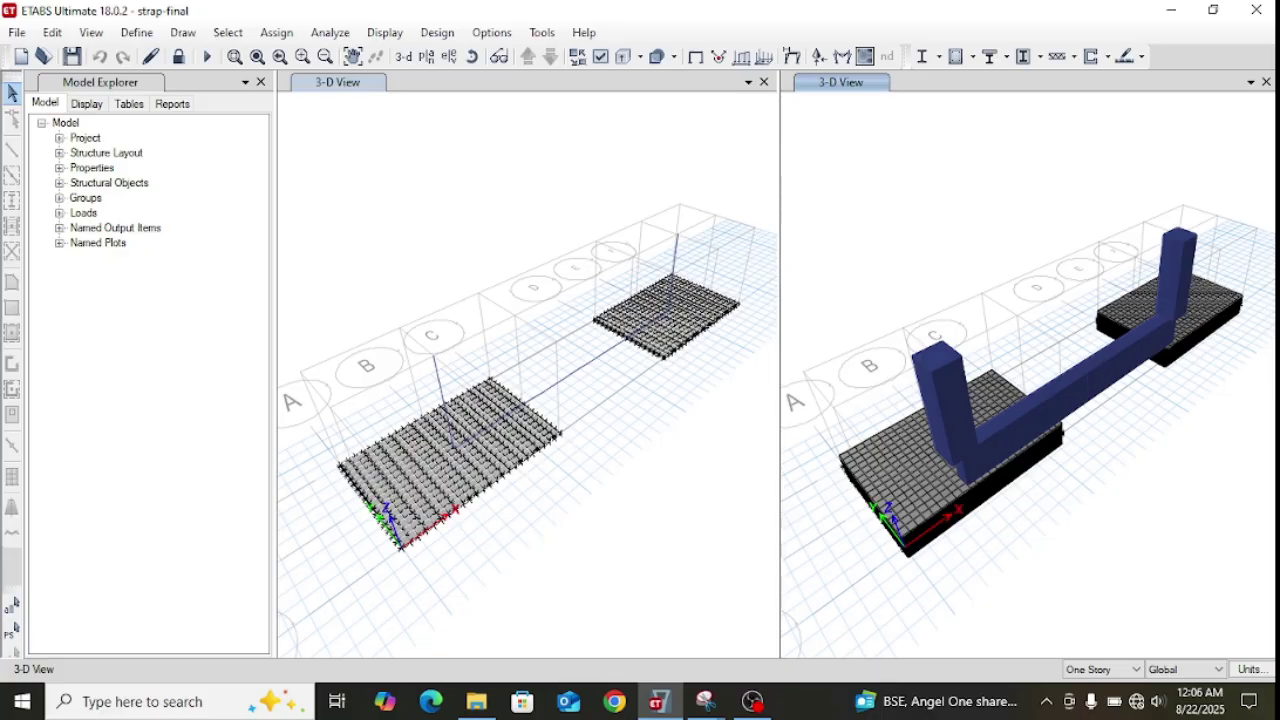
Review the property data of the CONC material, then close the material definitions
{"action": "left_click", "coordinate": [137, 32]}
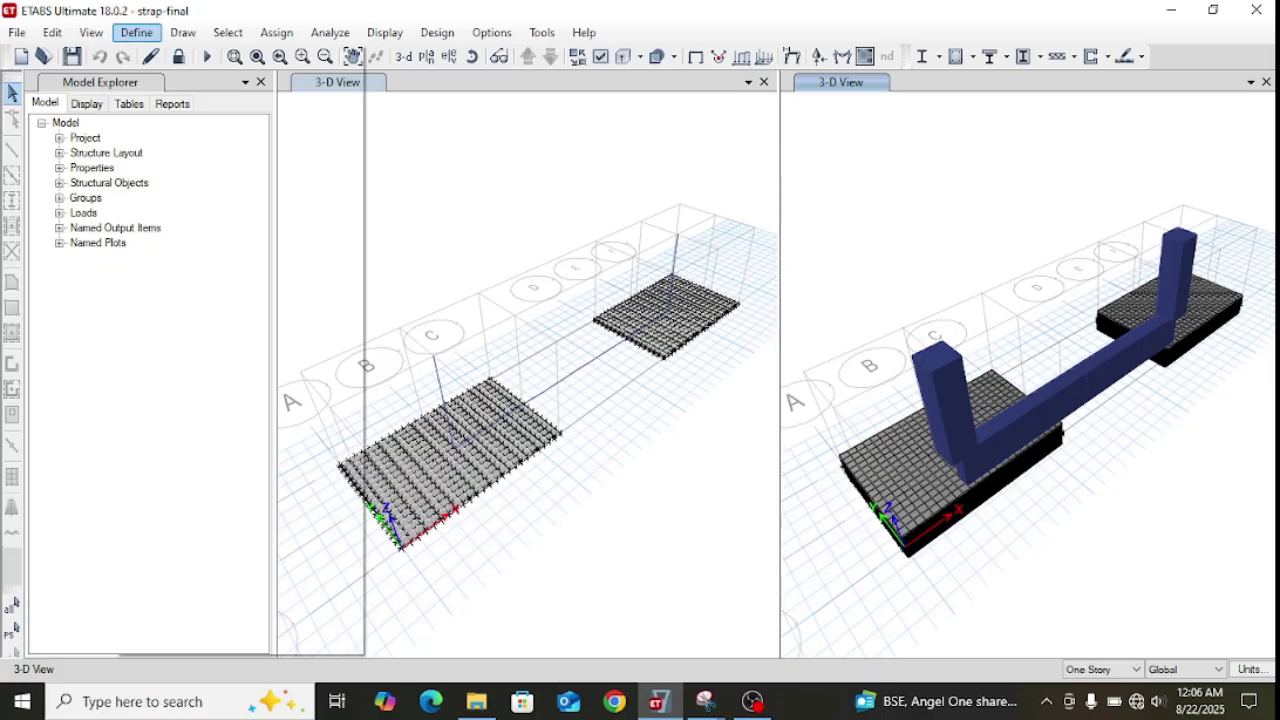
{"action": "left_click", "coordinate": [200, 55]}
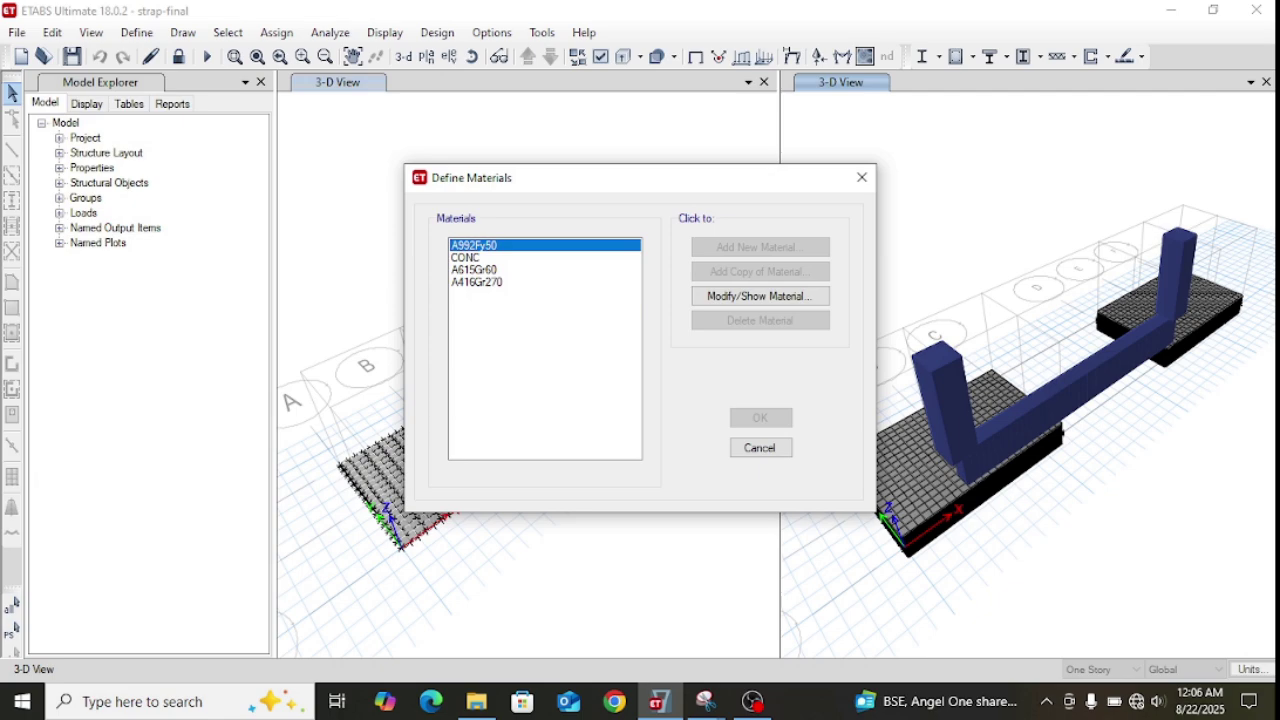
{"action": "left_click", "coordinate": [465, 257]}
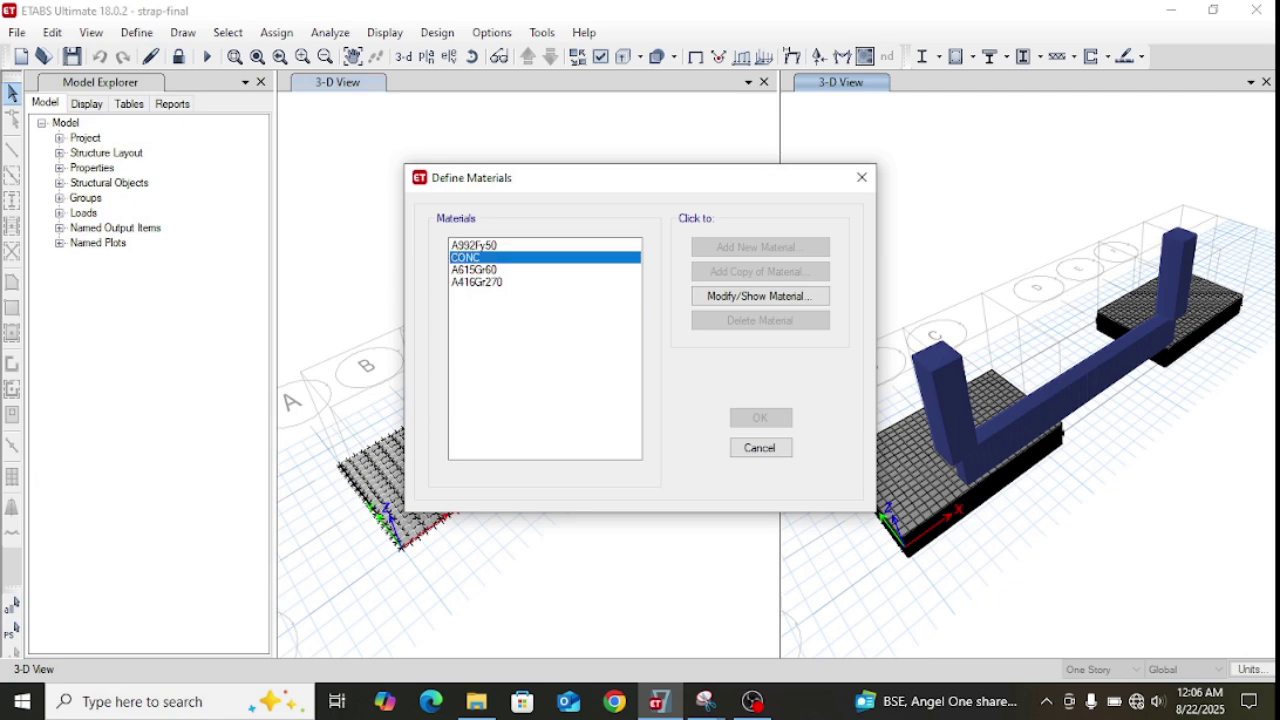
{"action": "left_click", "coordinate": [760, 296]}
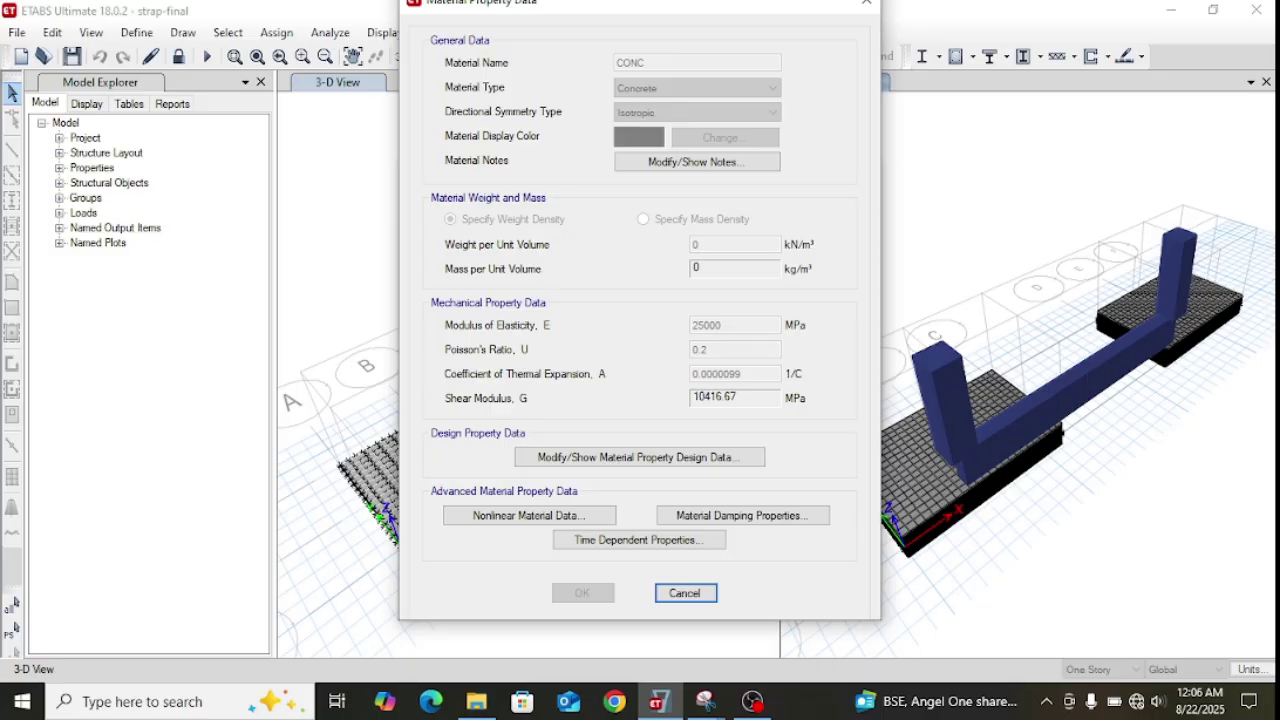
{"action": "left_click", "coordinate": [685, 592]}
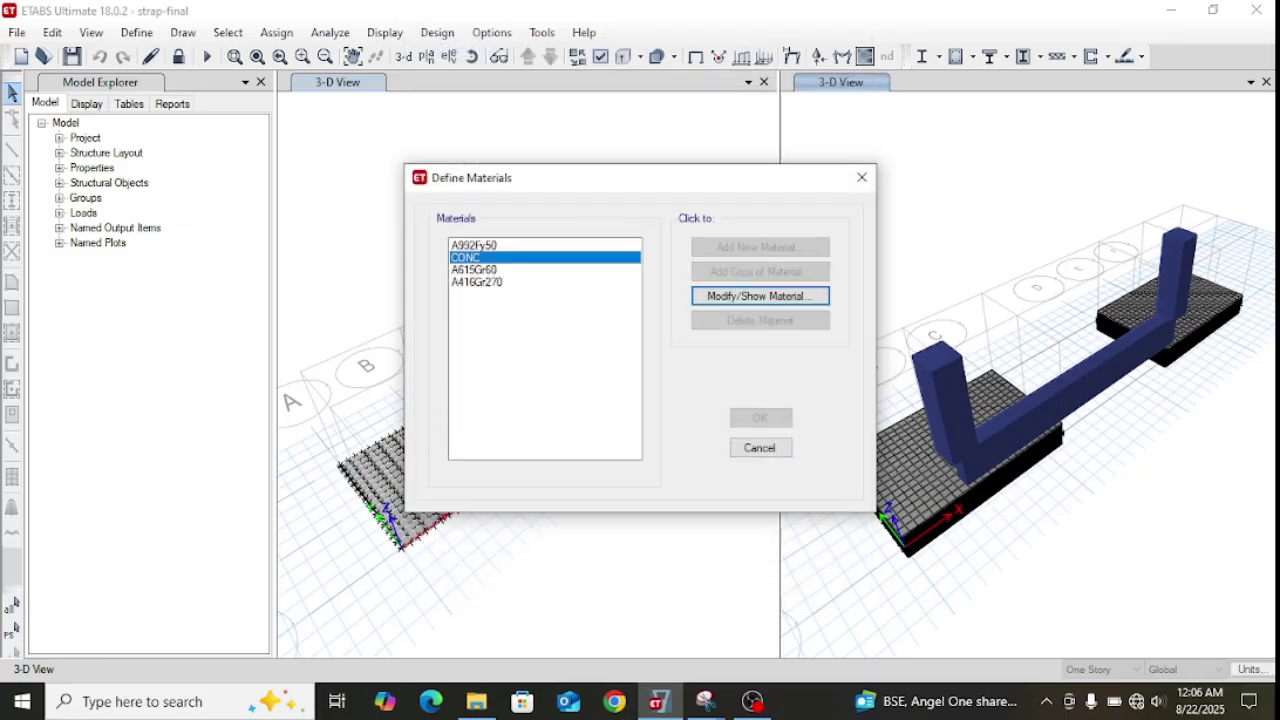
{"action": "key", "text": "Escape"}
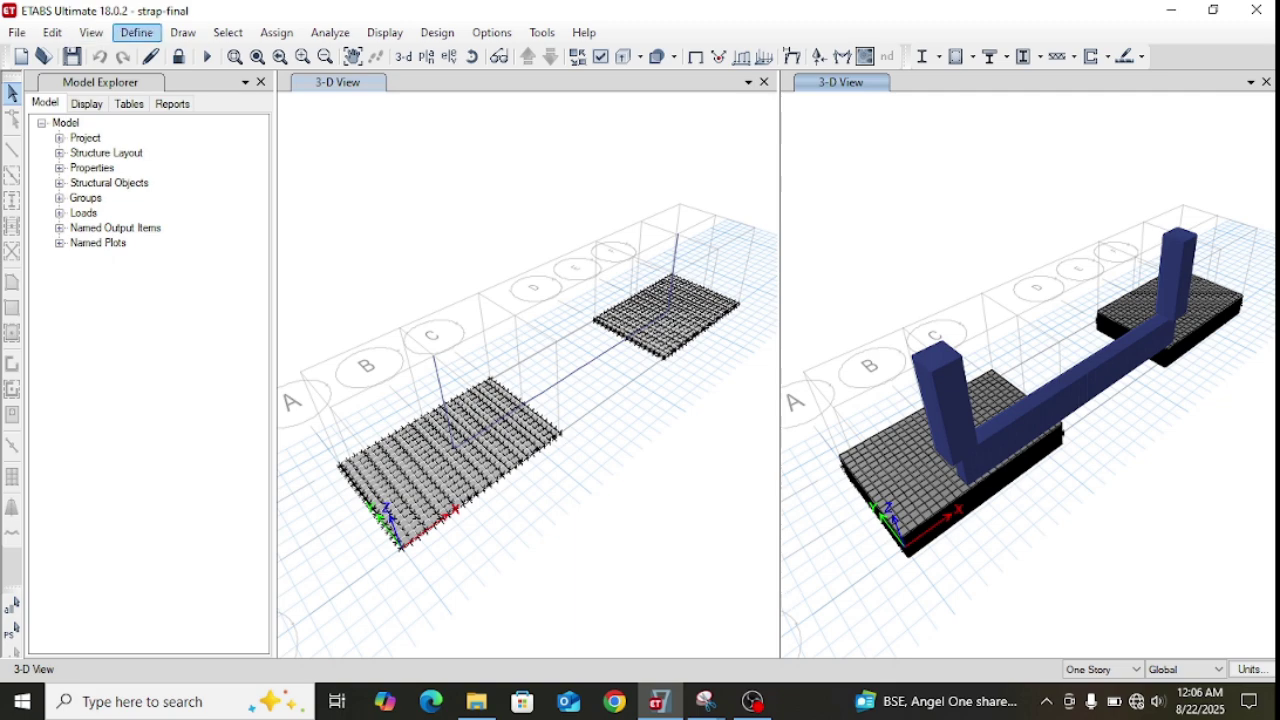
Review the section property data of the COL500X500 column frame section
{"action": "left_click", "coordinate": [137, 32]}
{"action": "mouse_move", "coordinate": [194, 85]}
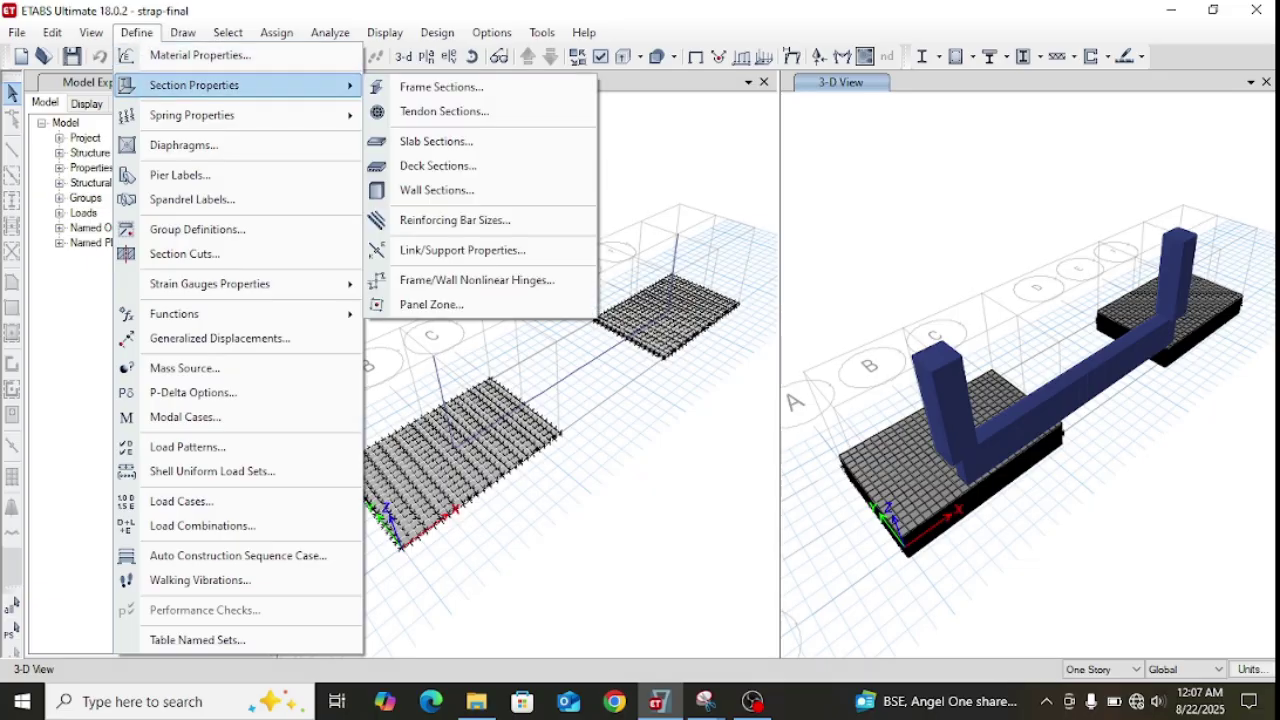
{"action": "mouse_move", "coordinate": [192, 115]}
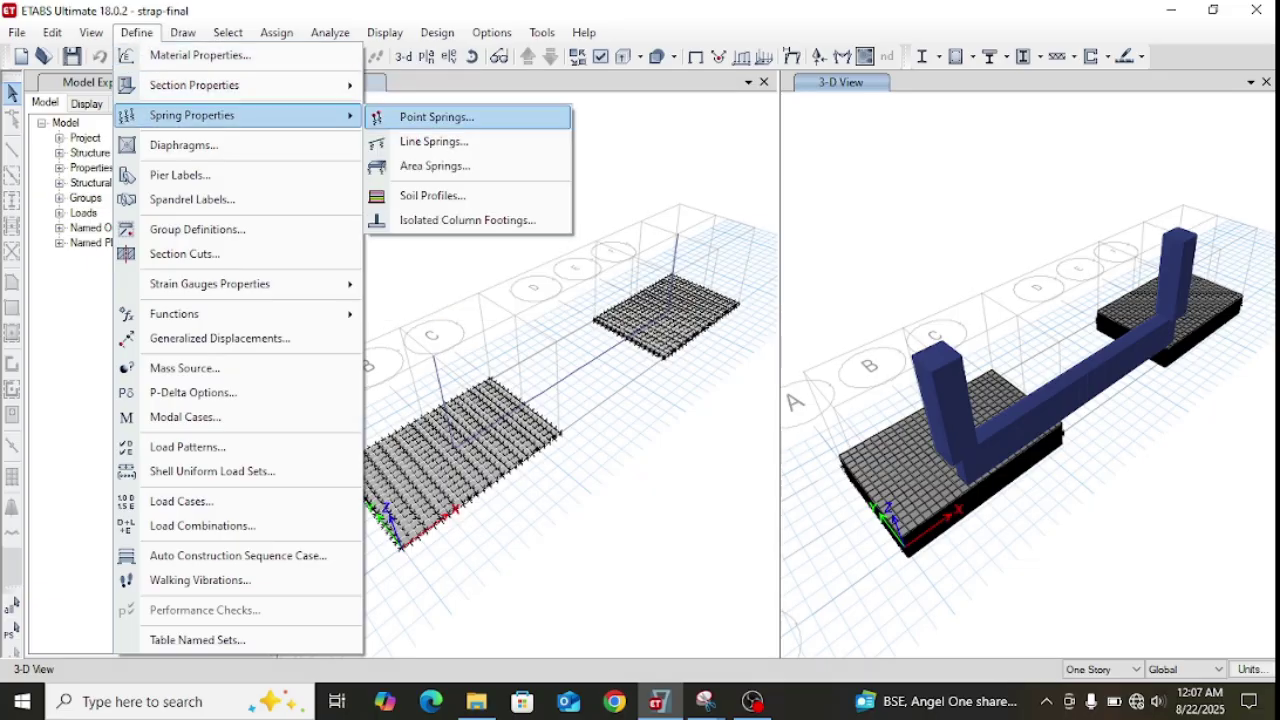
{"action": "left_click", "coordinate": [441, 87]}
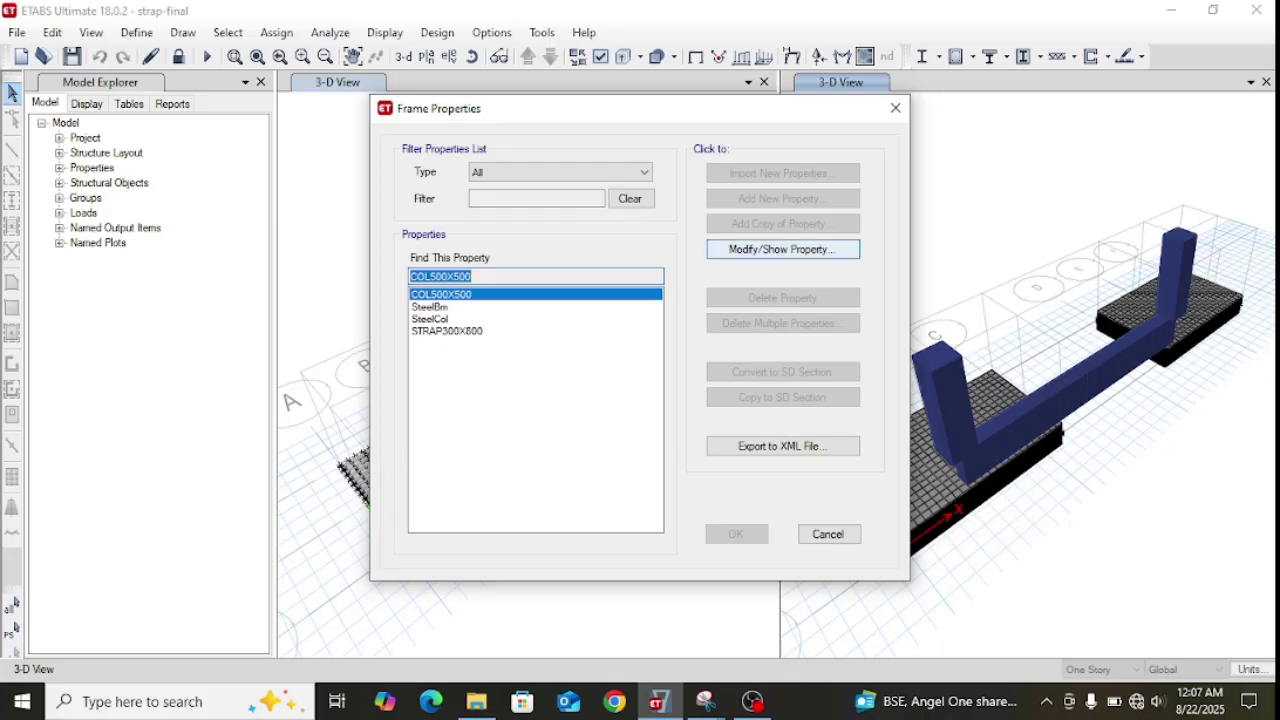
{"action": "left_click", "coordinate": [783, 249]}
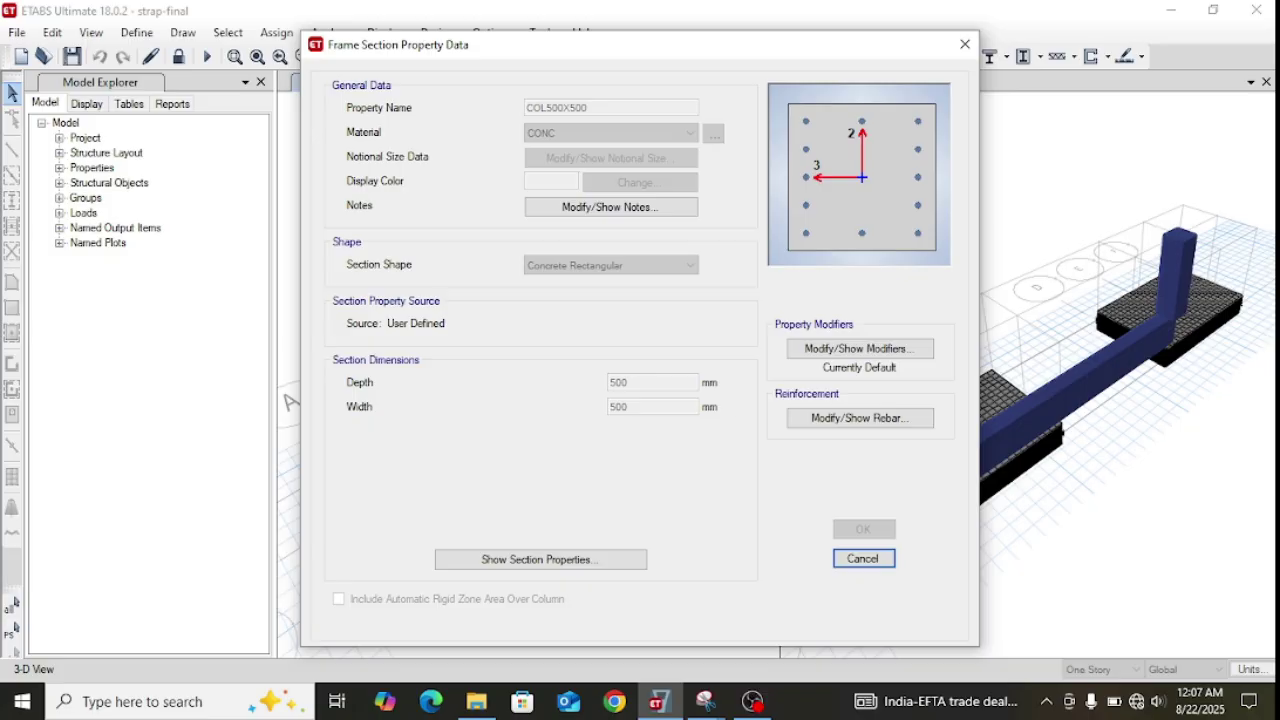
{"action": "left_click", "coordinate": [862, 558]}
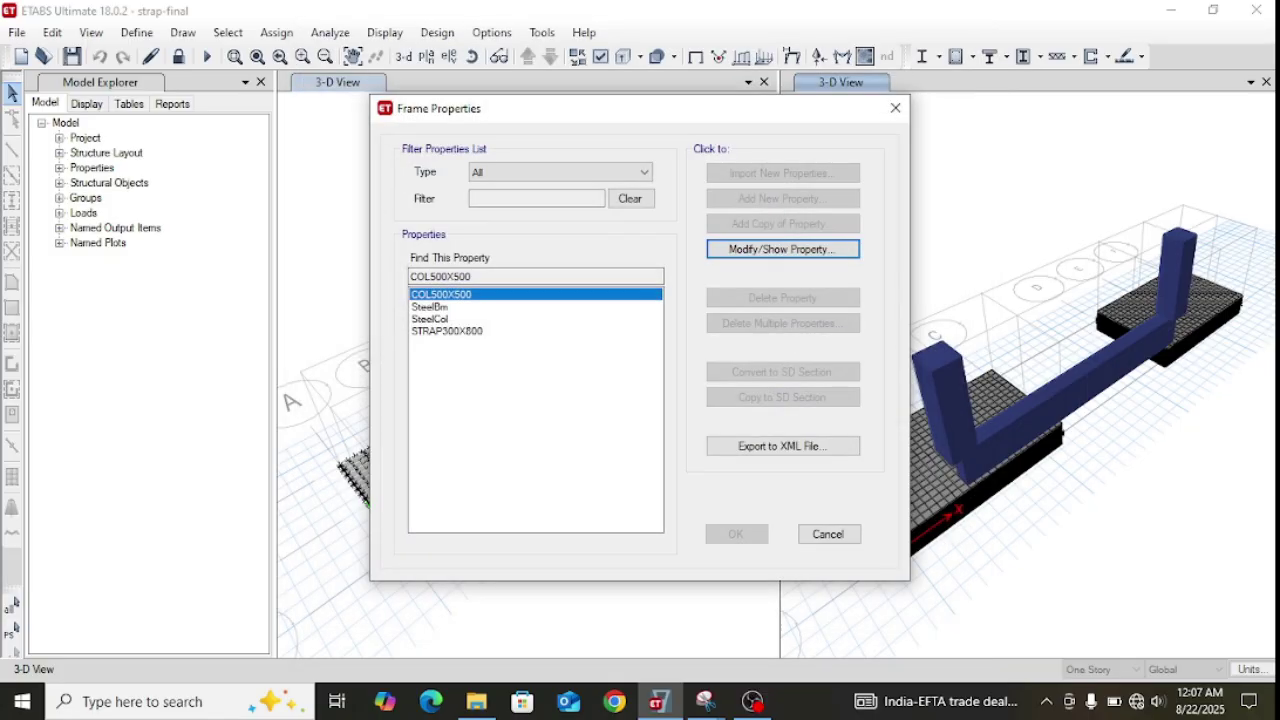
Review the section property data of the STRAP300X800 beam, then close the frame properties
{"action": "left_click", "coordinate": [447, 331]}
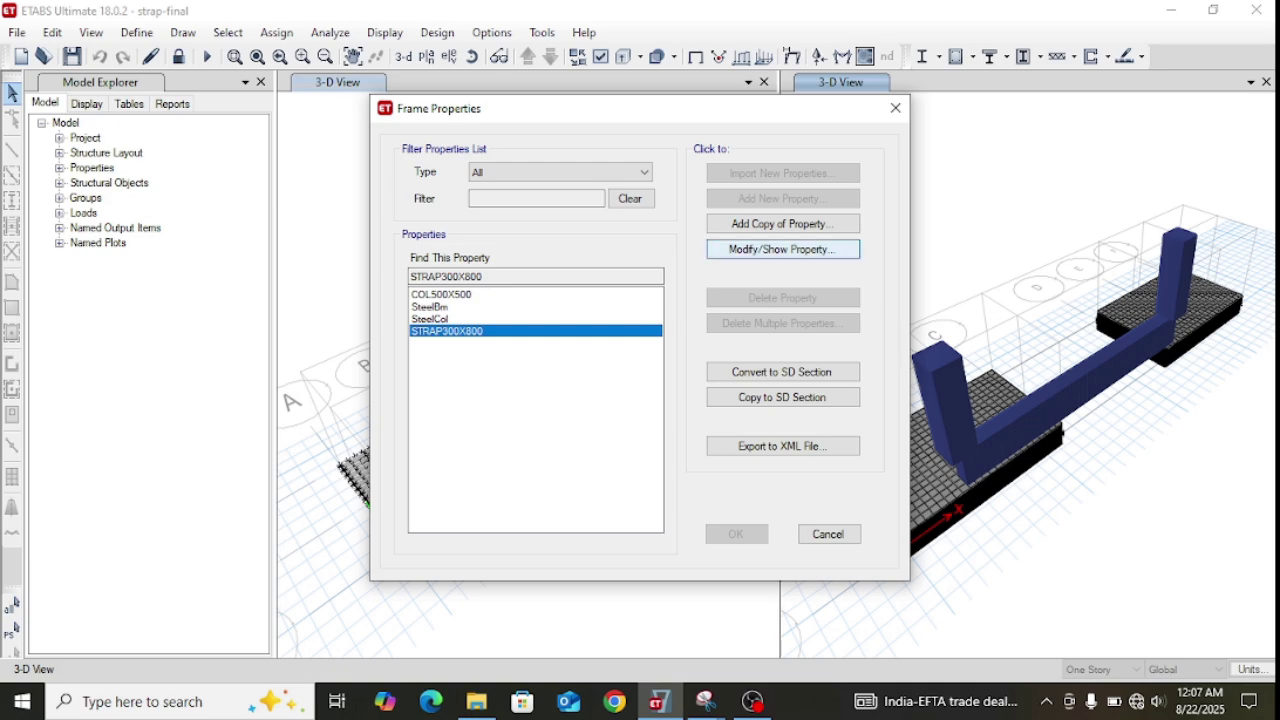
{"action": "left_click", "coordinate": [783, 249]}
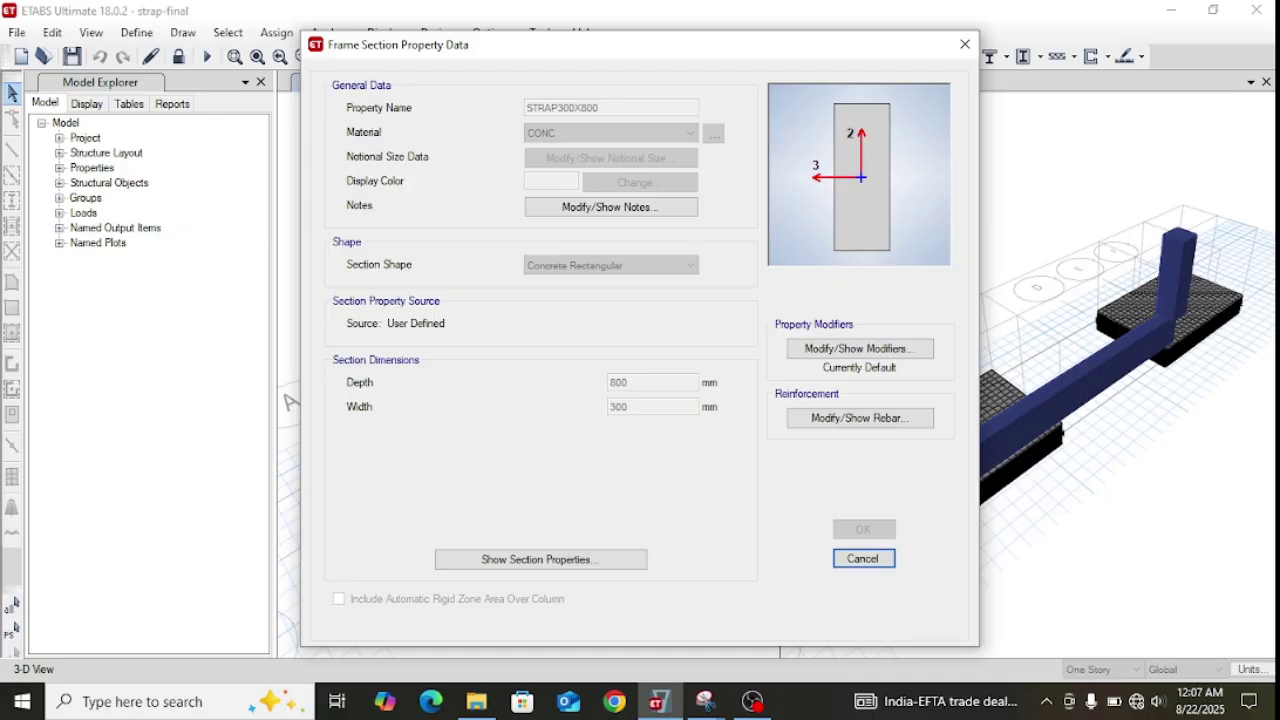
{"action": "left_click", "coordinate": [863, 558]}
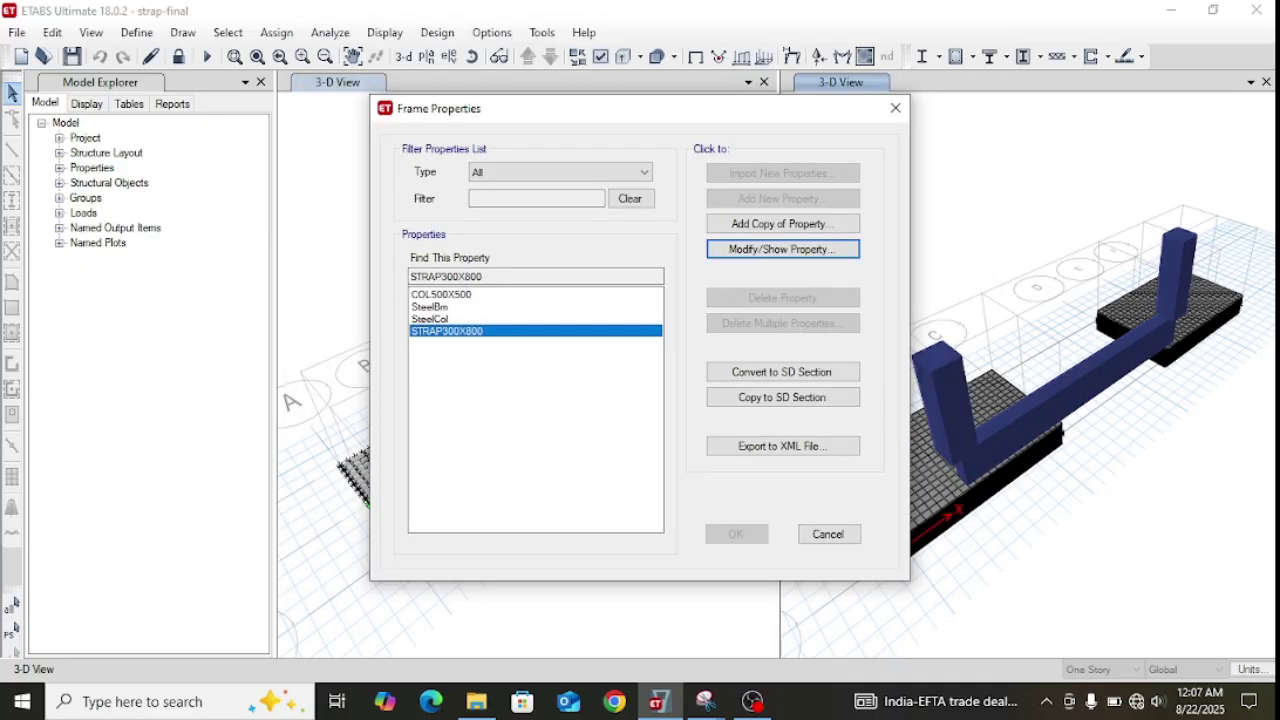
{"action": "key", "text": "Escape"}
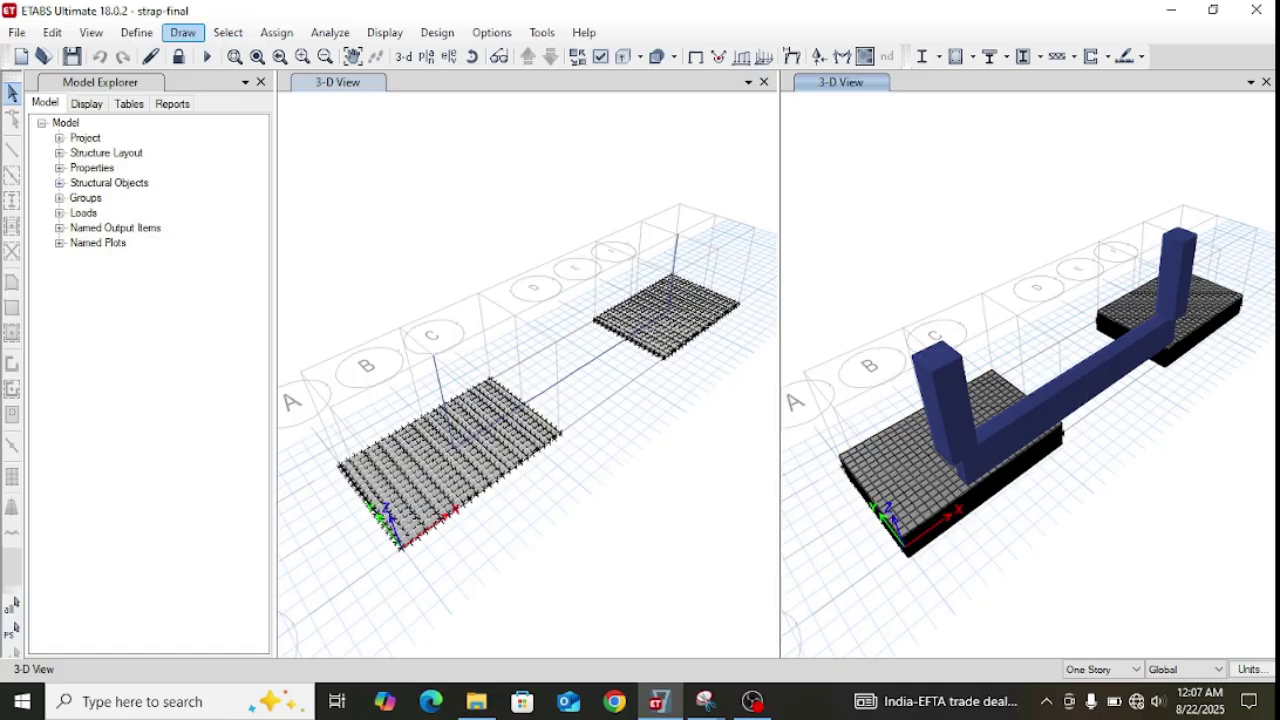
Review the property data of the S500 slab section, then close the slab properties
{"action": "left_click", "coordinate": [136, 32]}
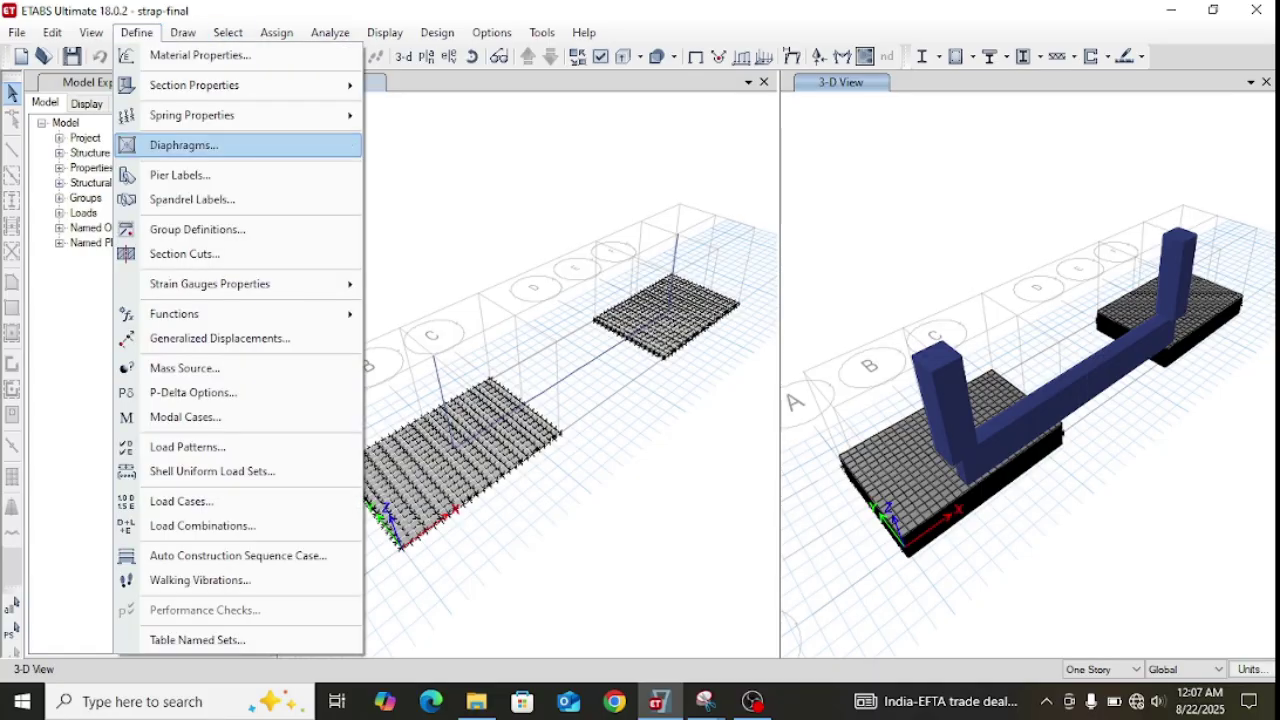
{"action": "key", "text": "Up"}
{"action": "key", "text": "Up"}
{"action": "key", "text": "Right"}
{"action": "key", "text": "Down"}
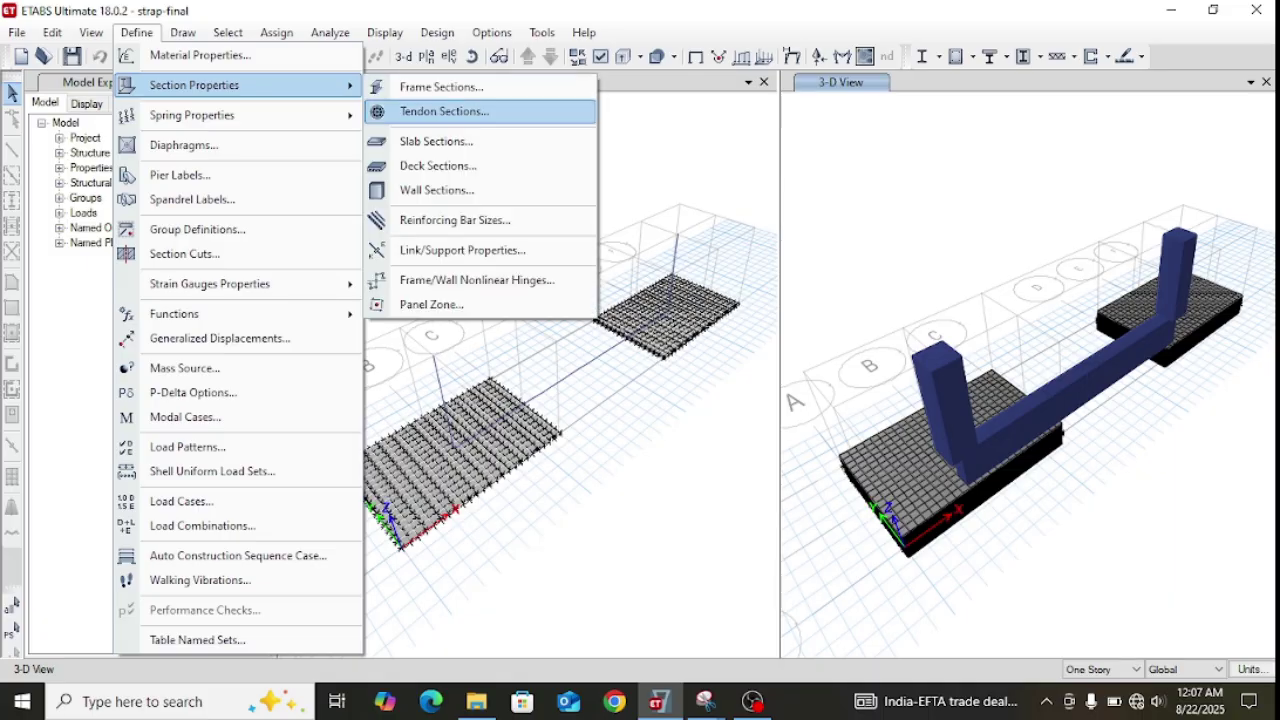
{"action": "key", "text": "Down"}
{"action": "key", "text": "Return"}
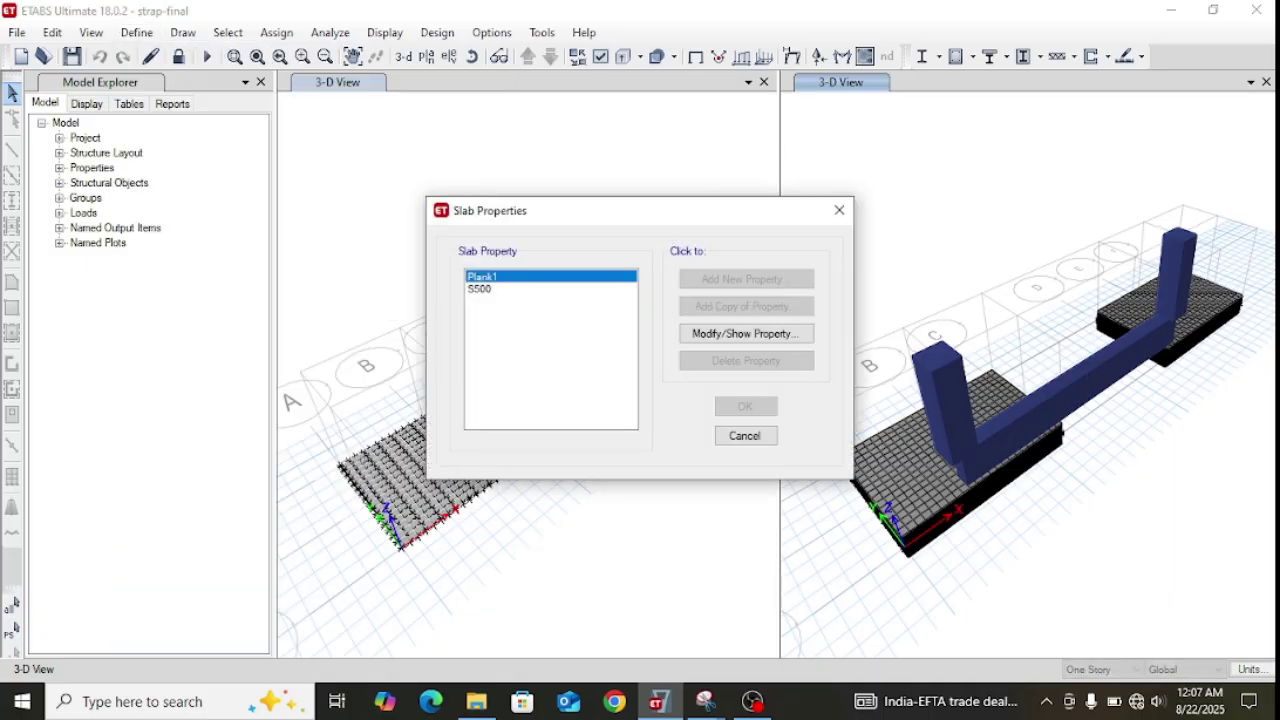
{"action": "left_click", "coordinate": [480, 288]}
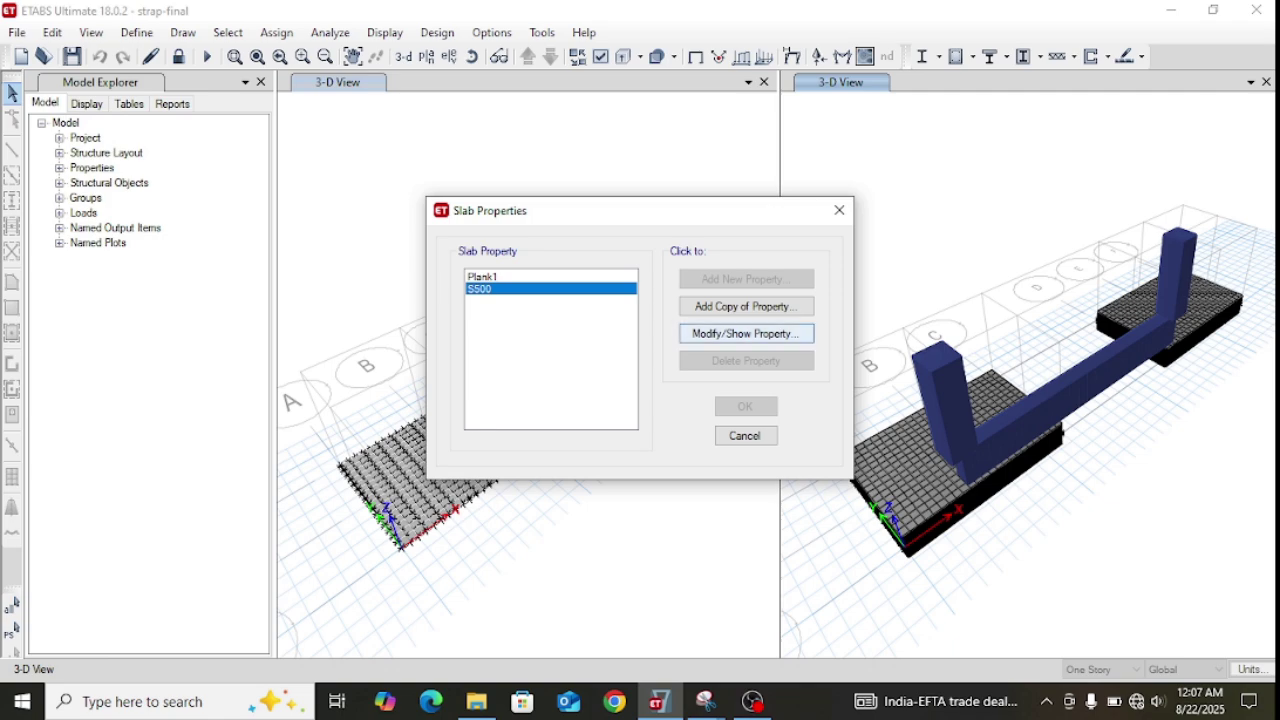
{"action": "left_click", "coordinate": [746, 333]}
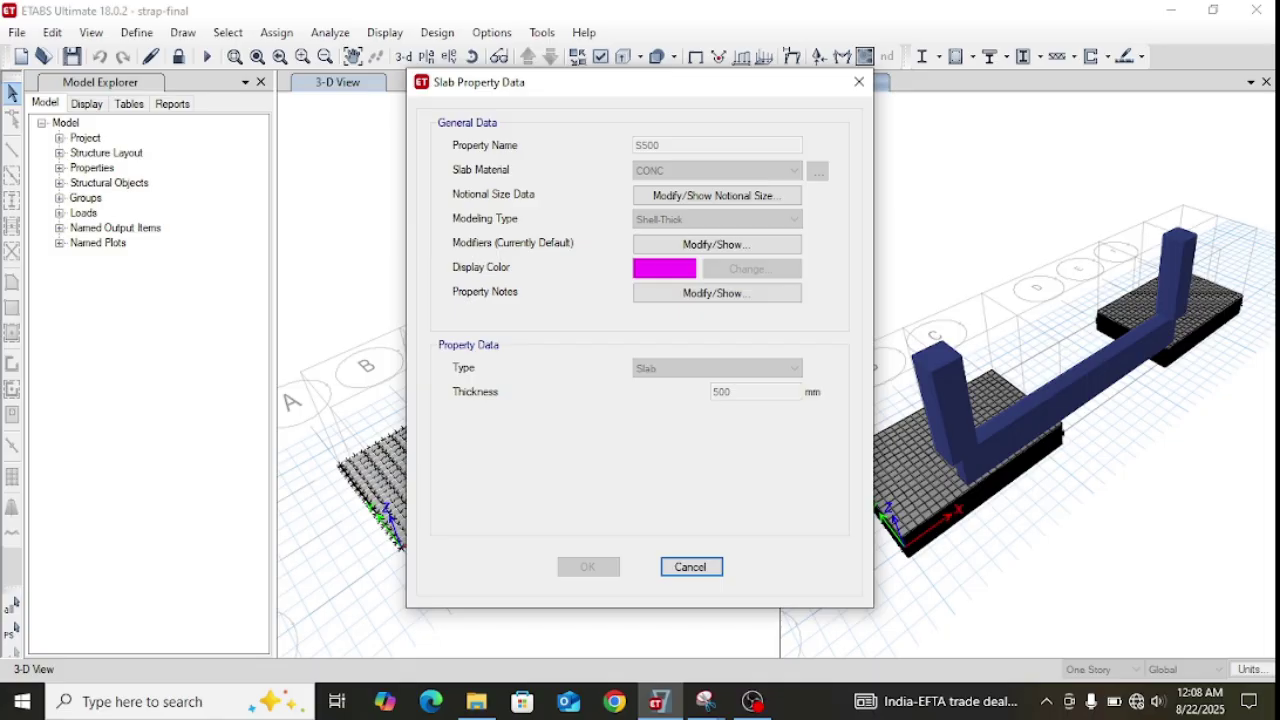
{"action": "left_click", "coordinate": [690, 566]}
{"action": "left_click", "coordinate": [745, 435]}
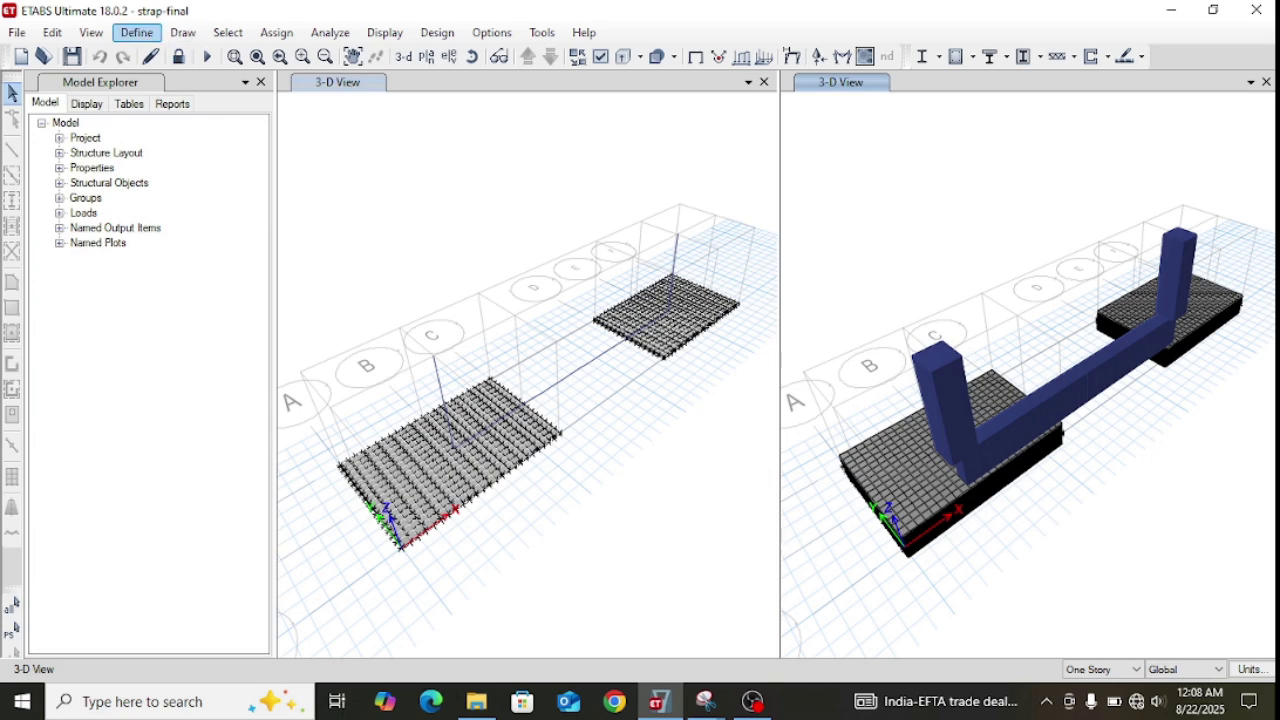
Review the stiffness settings of the KS-SPRINGS area spring property, then close the area spring definitions
{"action": "left_click", "coordinate": [137, 32]}
{"action": "mouse_move", "coordinate": [200, 115]}
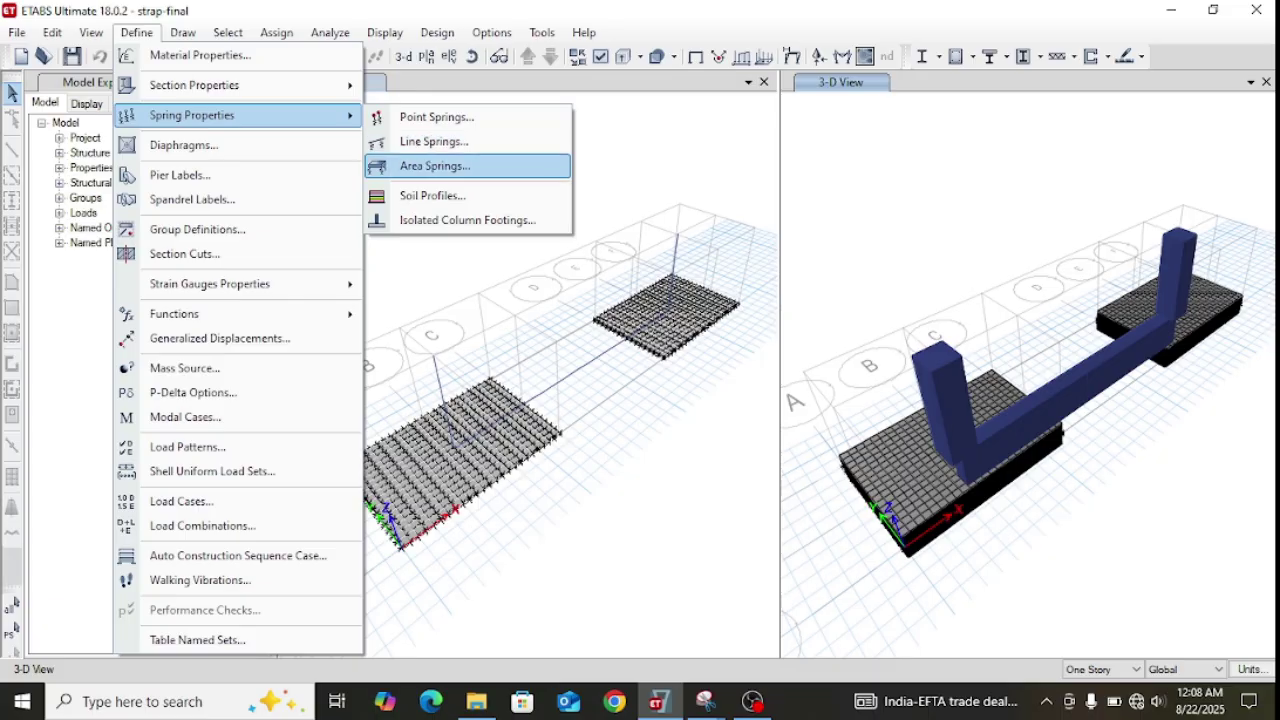
{"action": "left_click", "coordinate": [434, 166]}
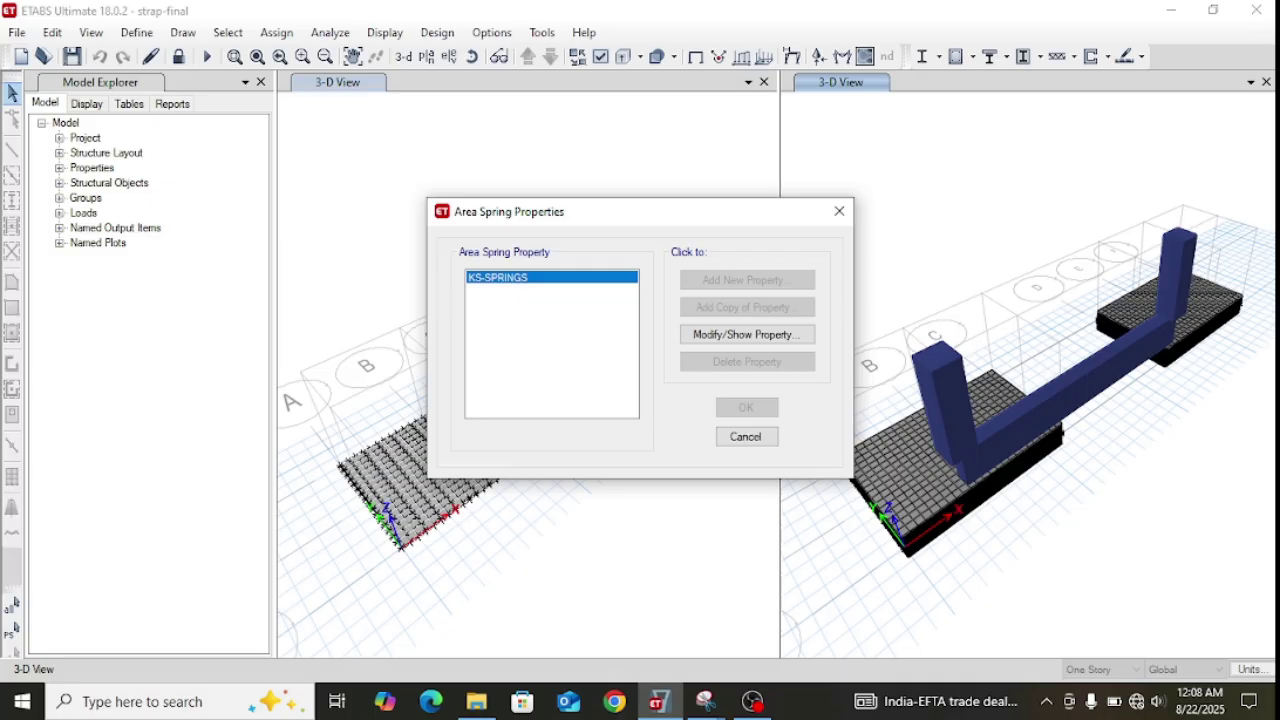
{"action": "key", "text": "Return"}
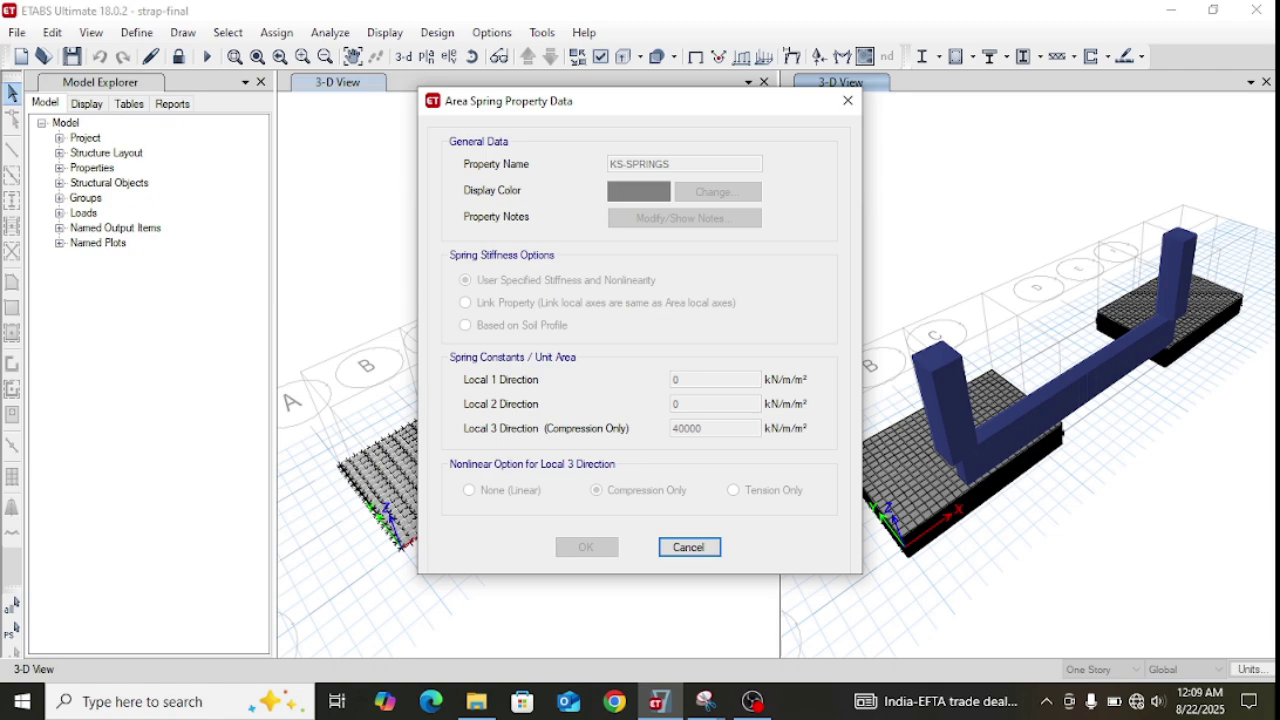
{"action": "left_click", "coordinate": [689, 547]}
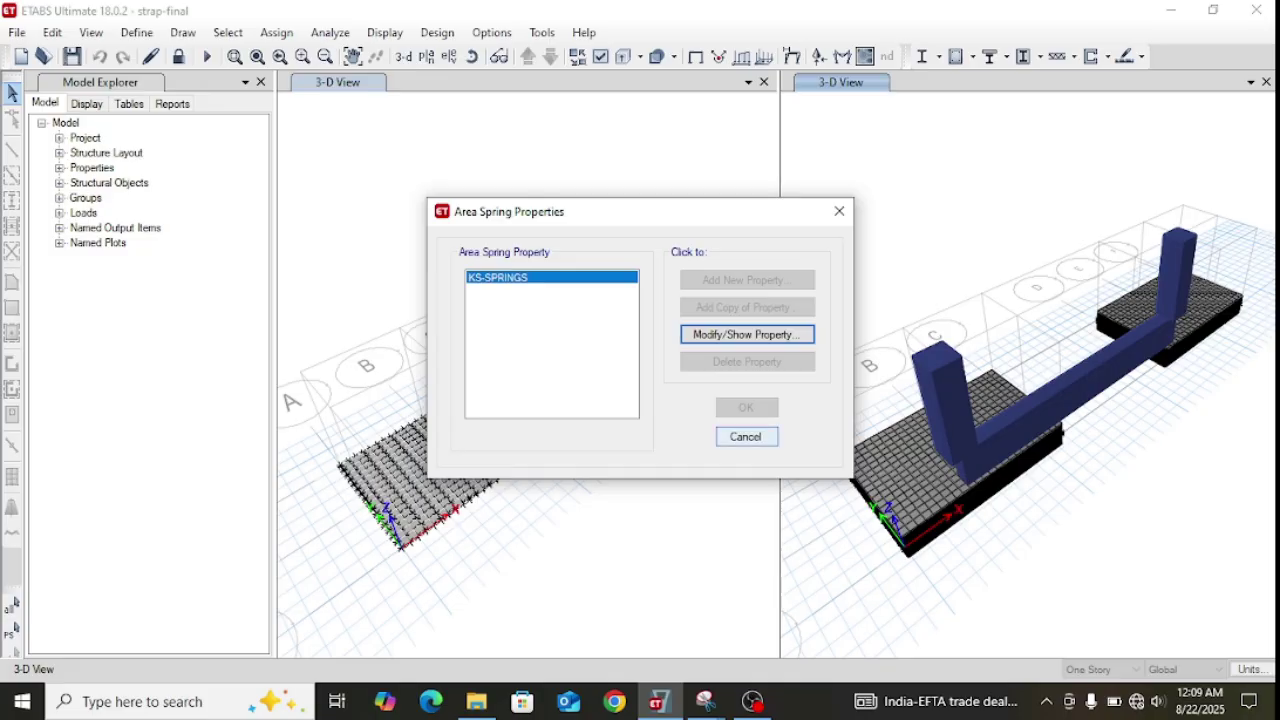
{"action": "left_click", "coordinate": [746, 436]}
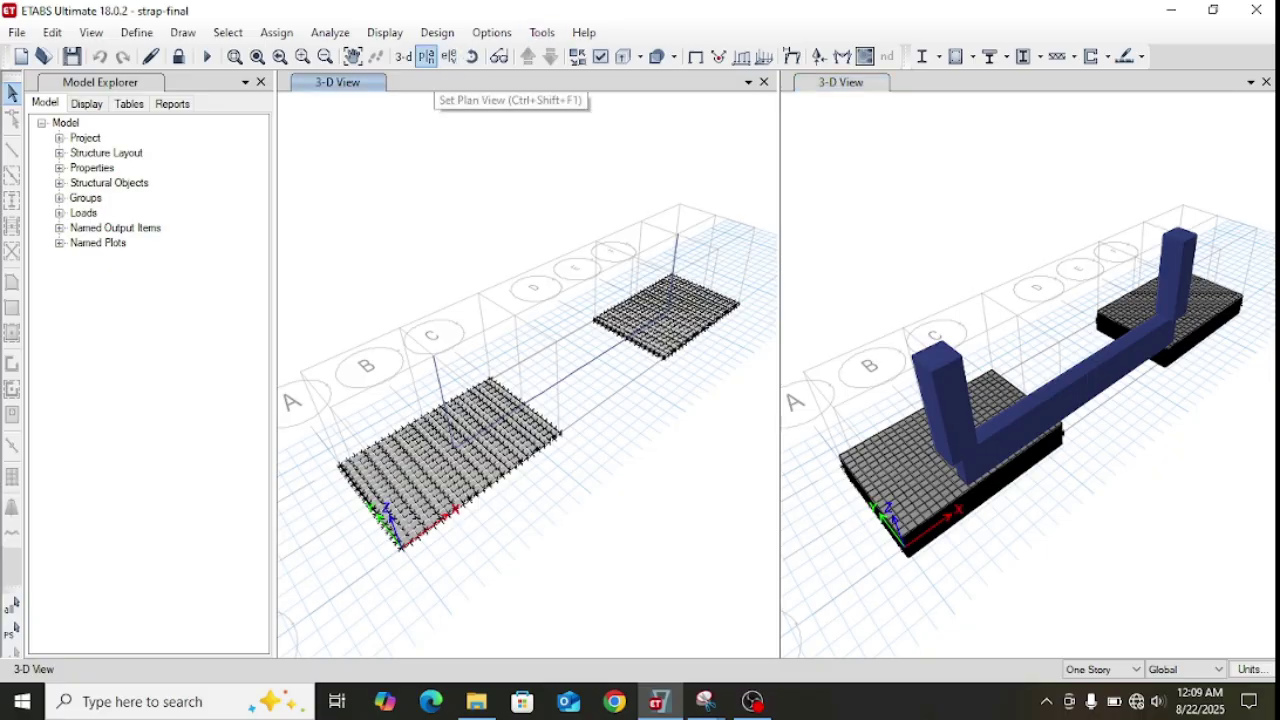
Switch the wireframe 3-D view to the plan view at the Base level
{"action": "left_click", "coordinate": [427, 56]}
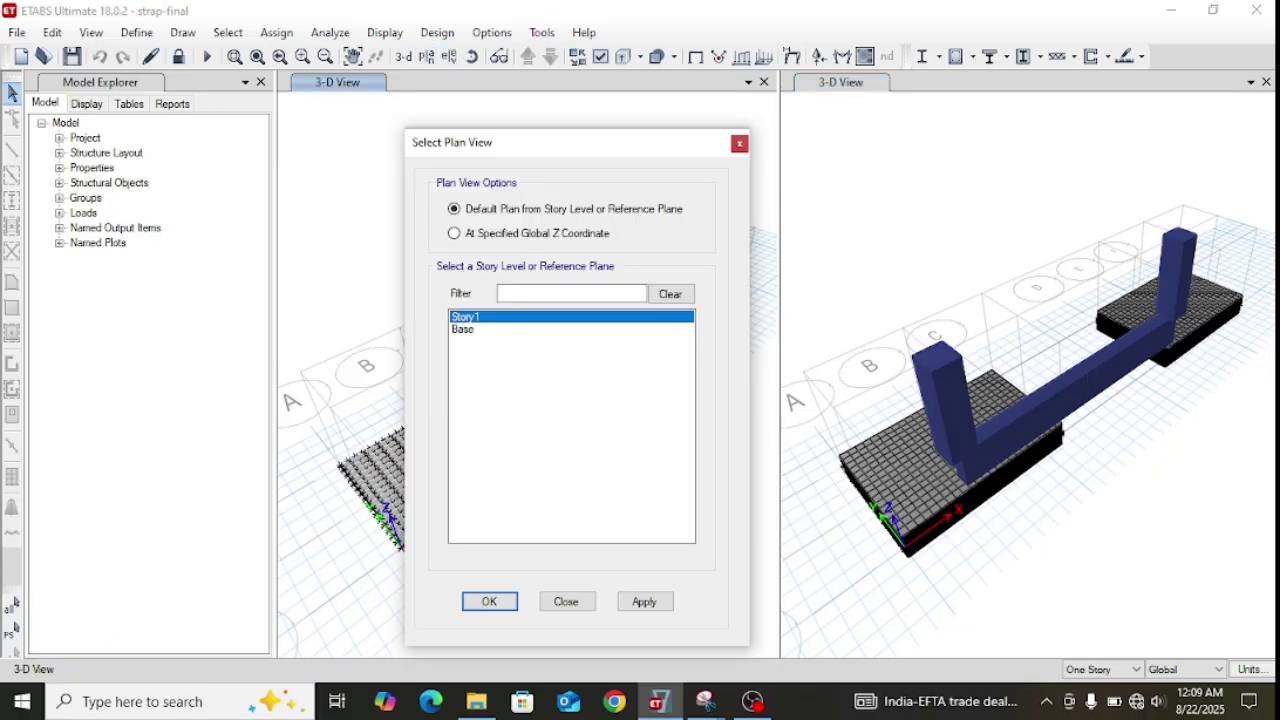
{"action": "left_click", "coordinate": [463, 329]}
{"action": "left_click", "coordinate": [644, 601]}
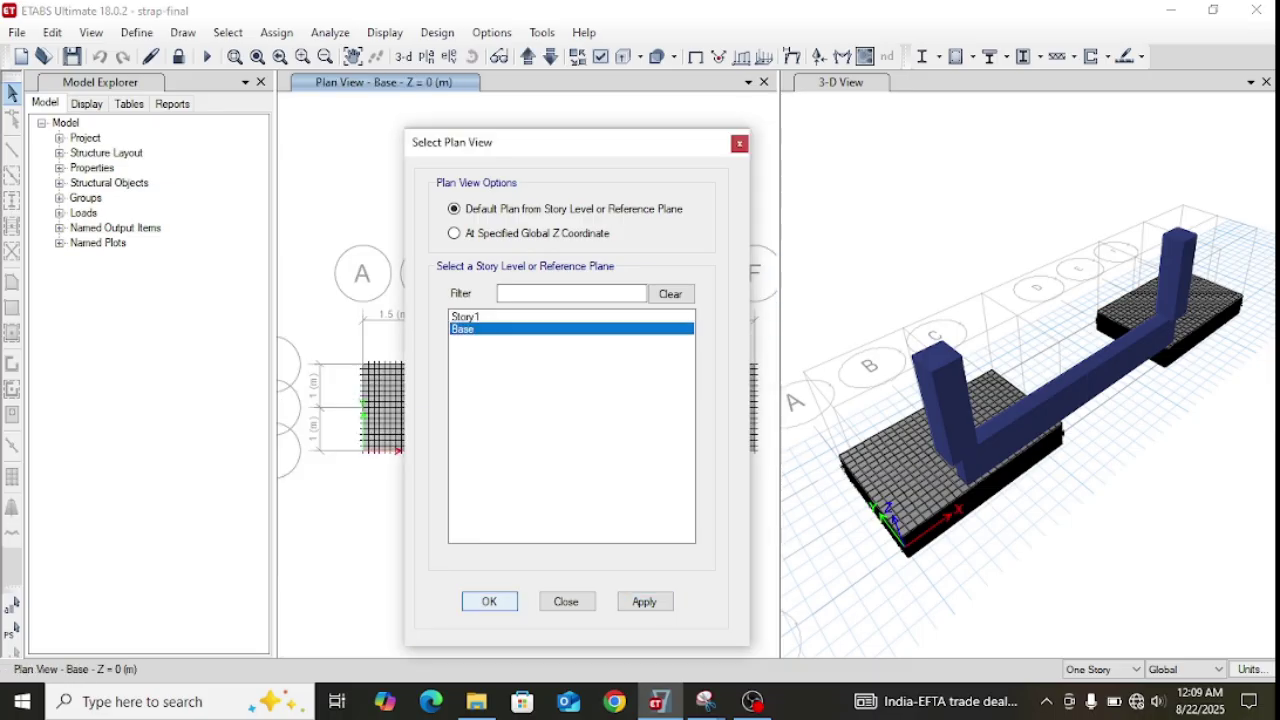
{"action": "left_click", "coordinate": [489, 601]}
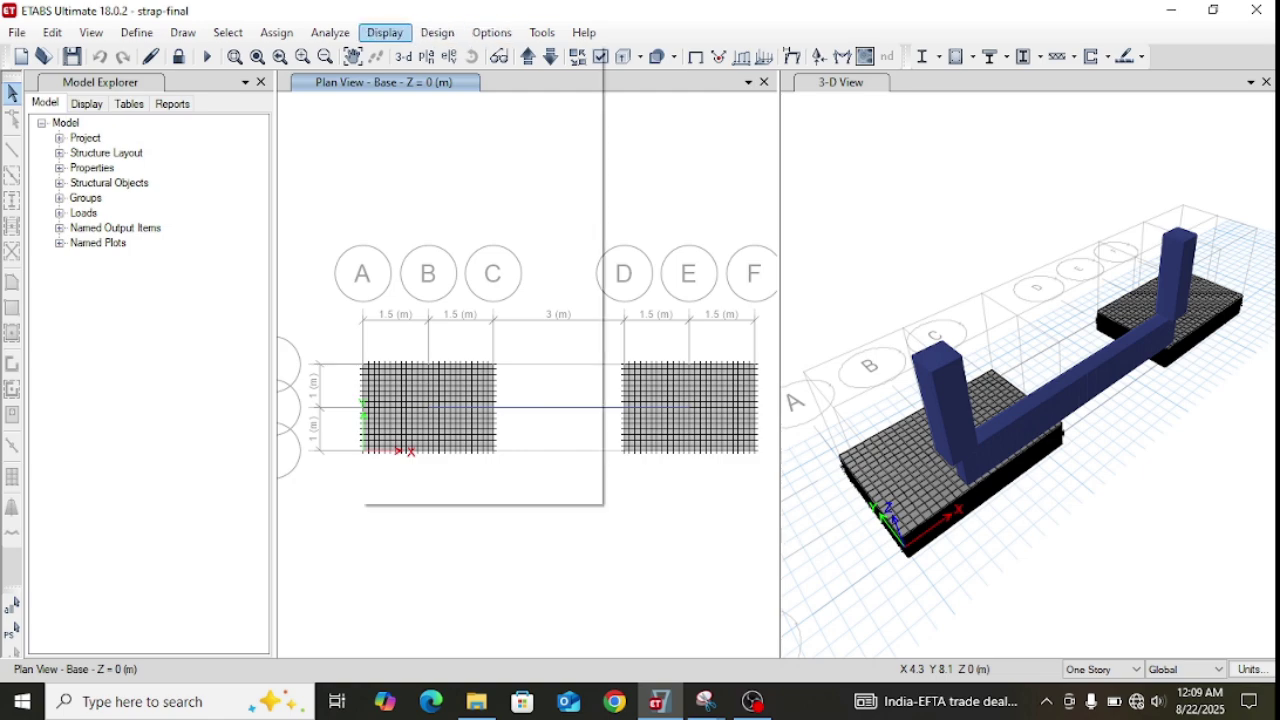
Display the soil pressure contours for the Dead load case as filled contours on the undeformed shape in the Base plan
{"action": "left_click", "coordinate": [385, 32]}
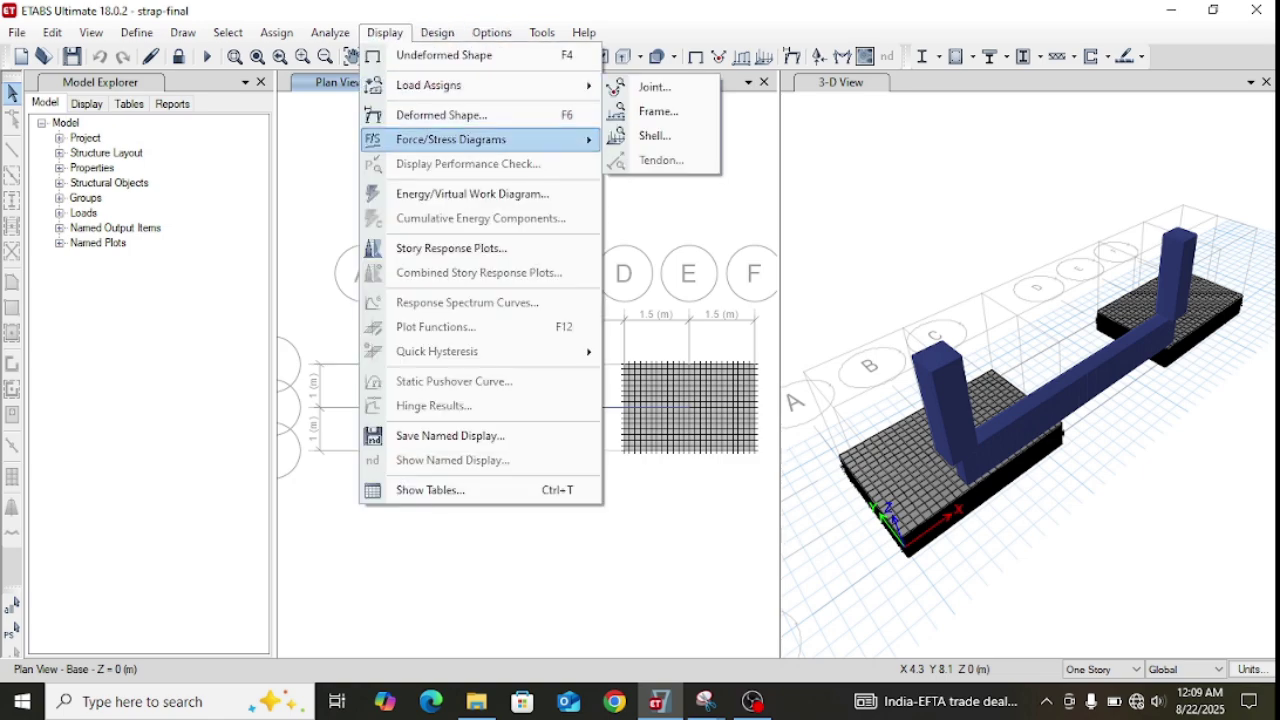
{"action": "mouse_move", "coordinate": [480, 139]}
{"action": "left_click", "coordinate": [650, 163]}
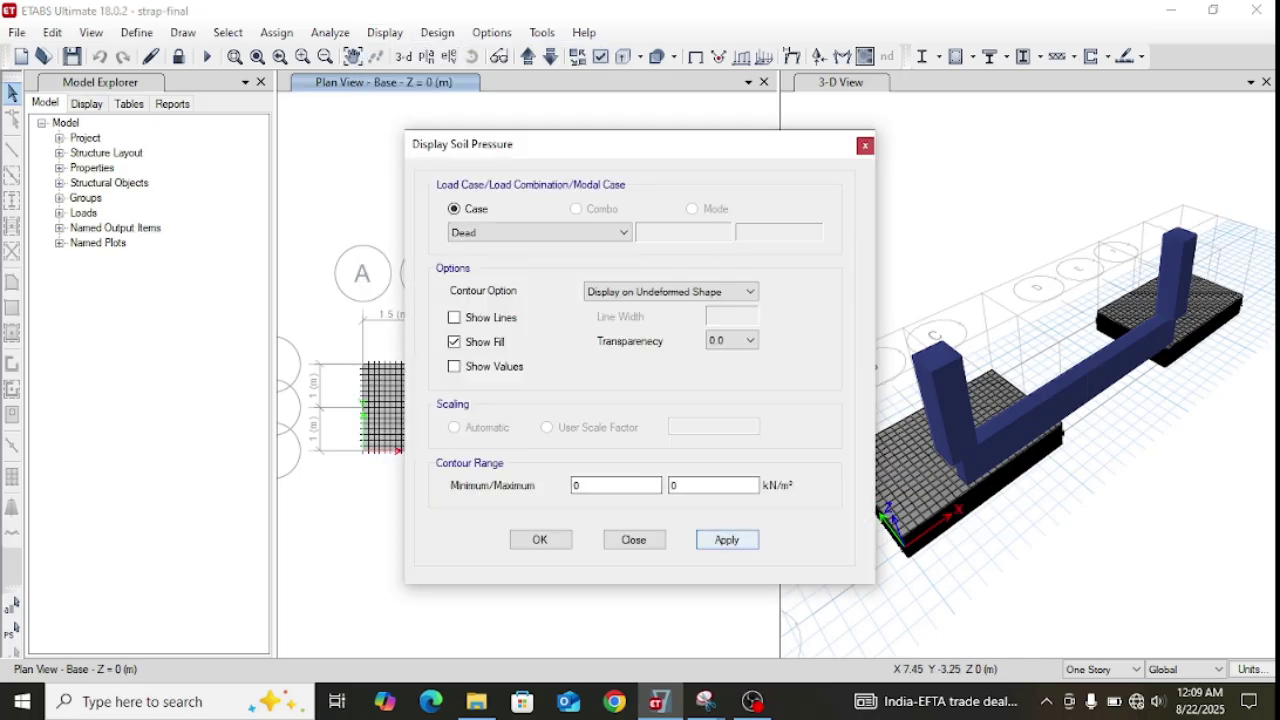
{"action": "left_click", "coordinate": [727, 539]}
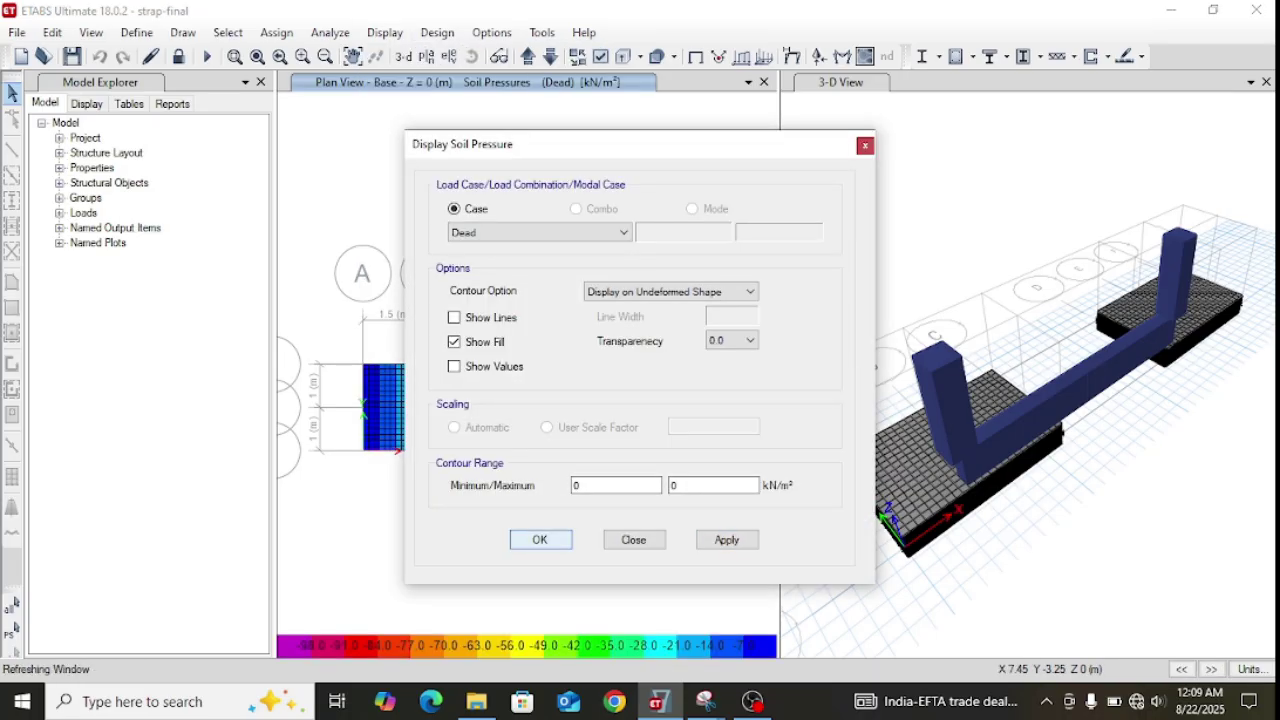
{"action": "left_click", "coordinate": [539, 539]}
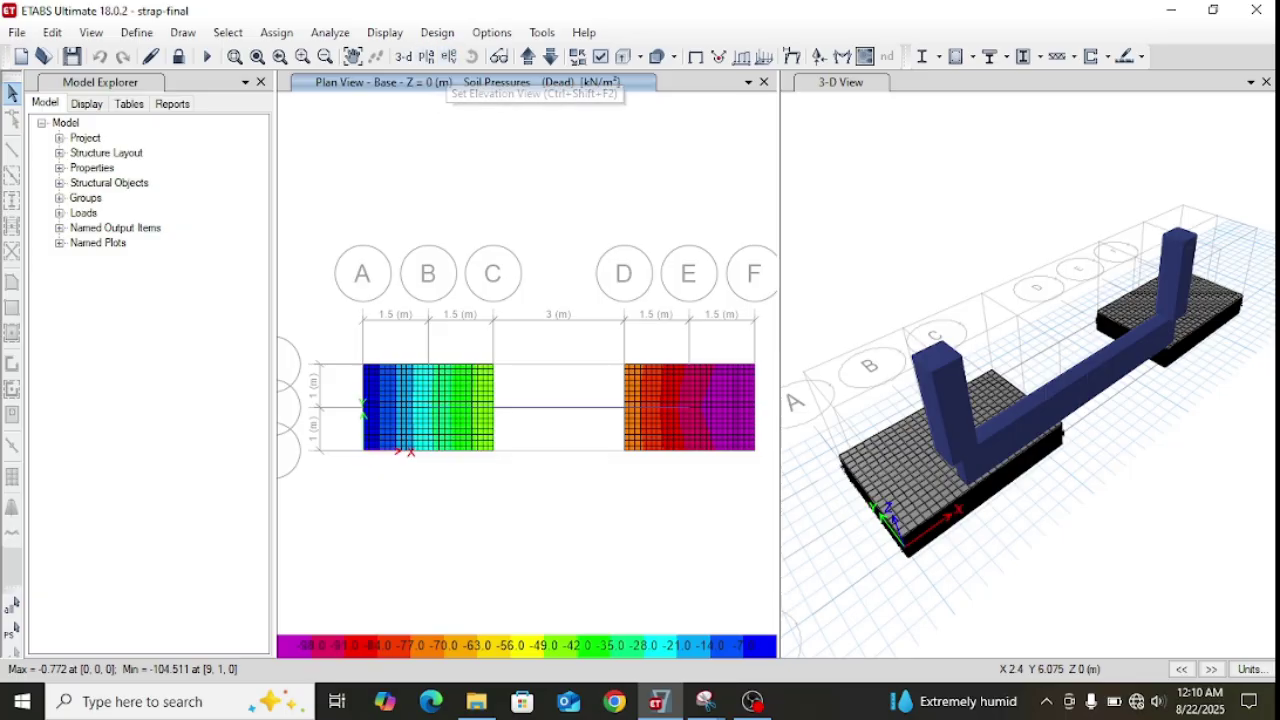
Clear the soil pressure contours to show the undeformed shape and switch the plan view to the elevation along grid line 2
{"action": "left_click", "coordinate": [696, 57]}
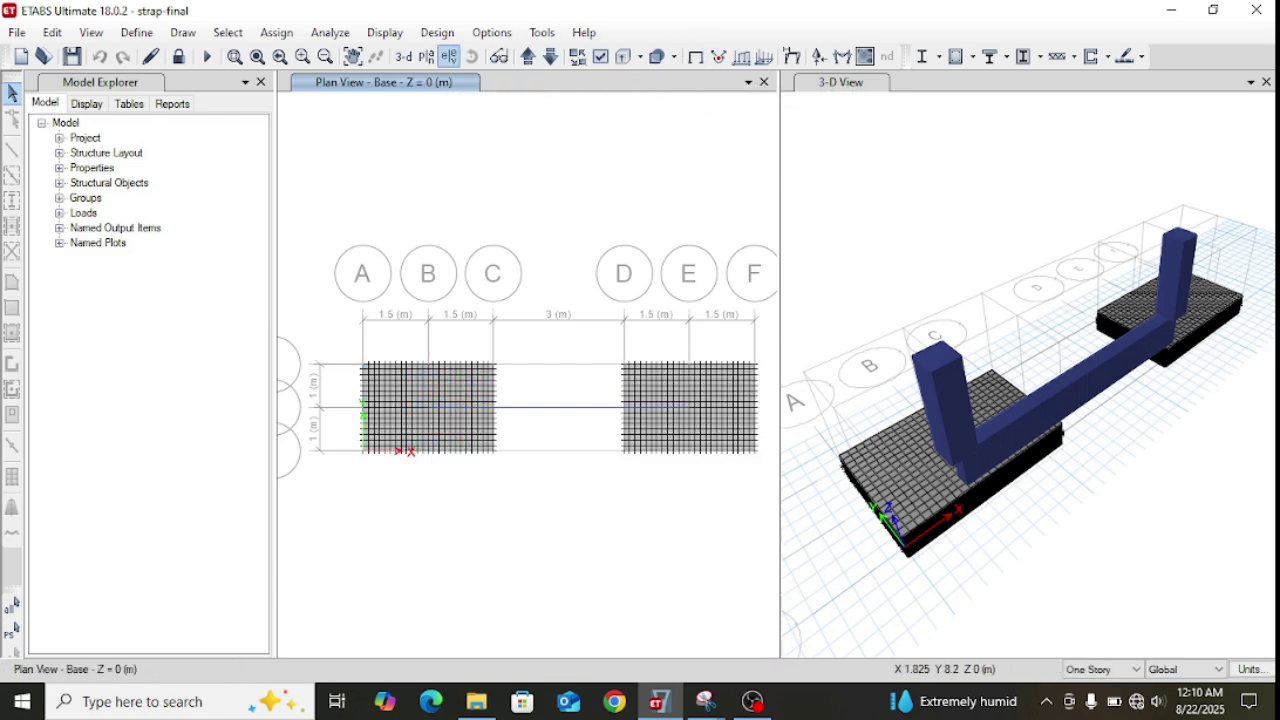
{"action": "left_click", "coordinate": [449, 57]}
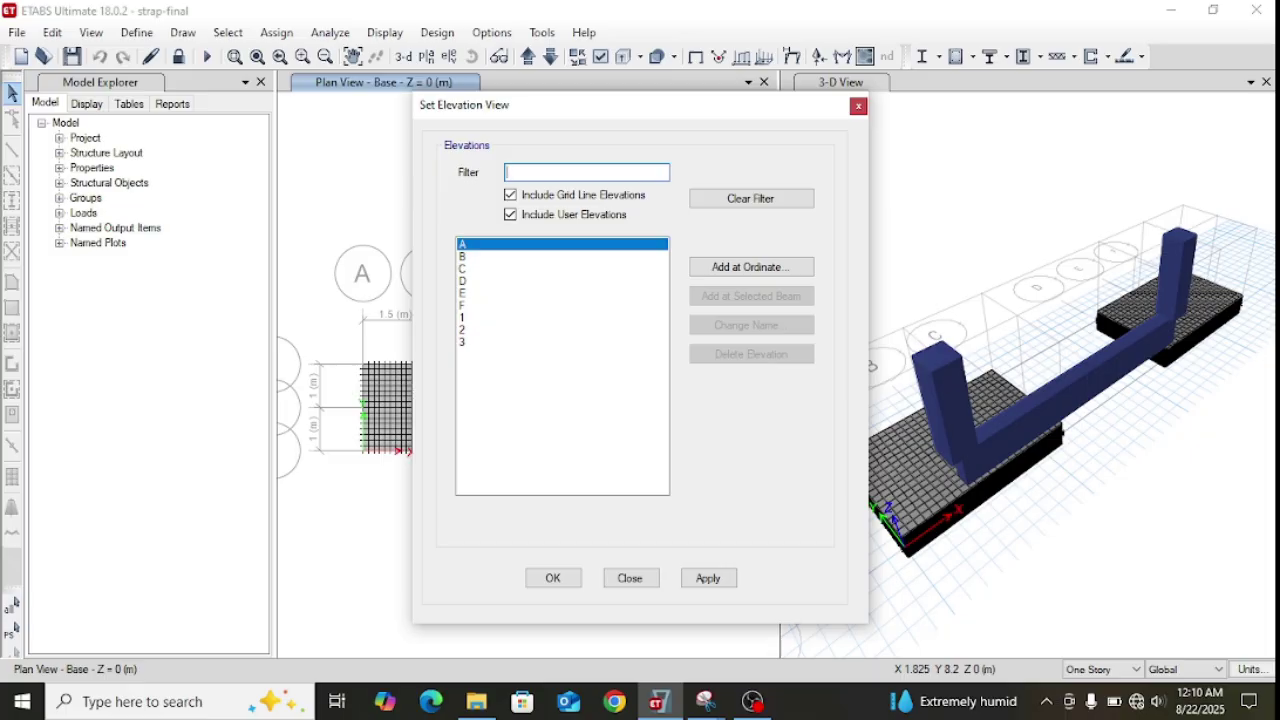
{"action": "left_click", "coordinate": [462, 329]}
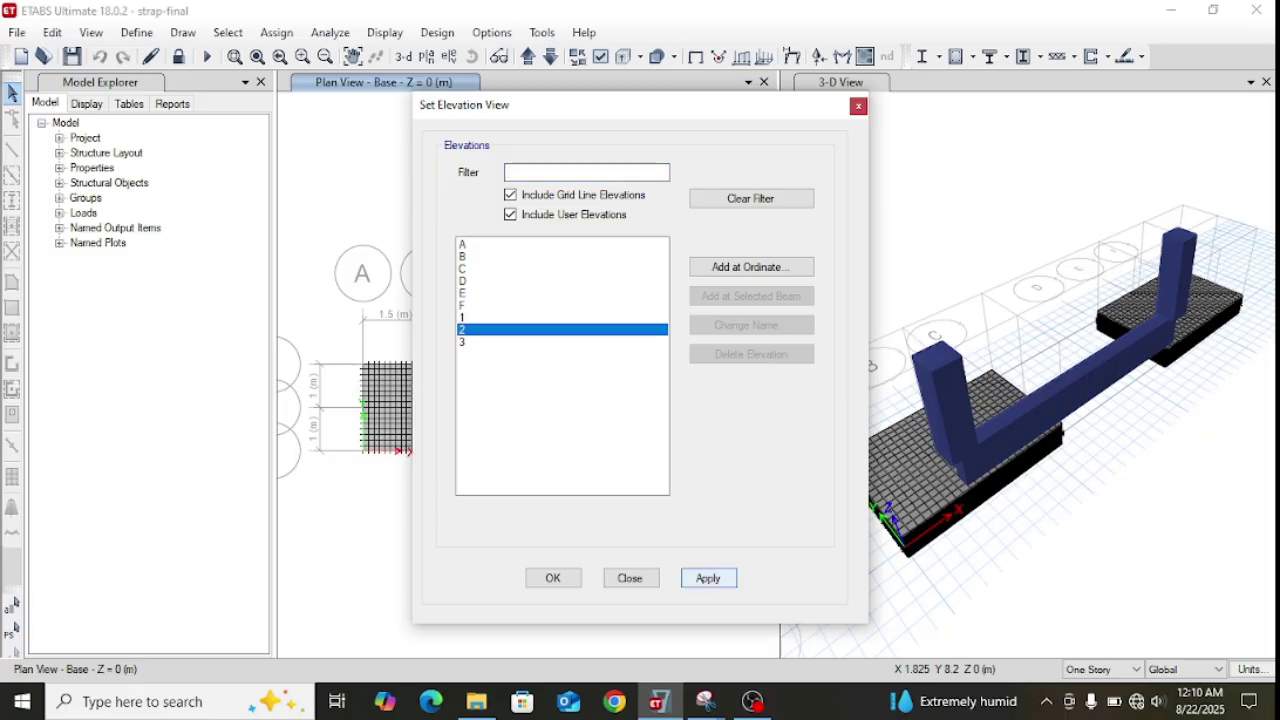
{"action": "left_click", "coordinate": [708, 578]}
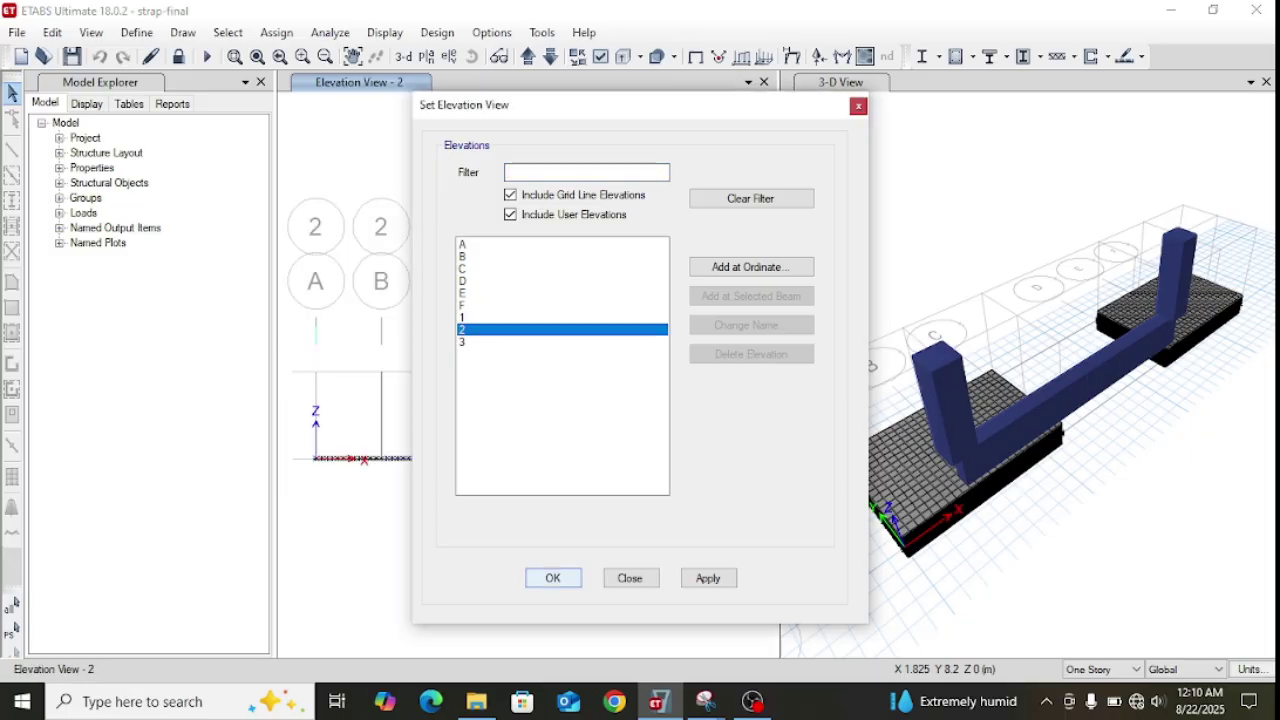
{"action": "left_click", "coordinate": [553, 578]}
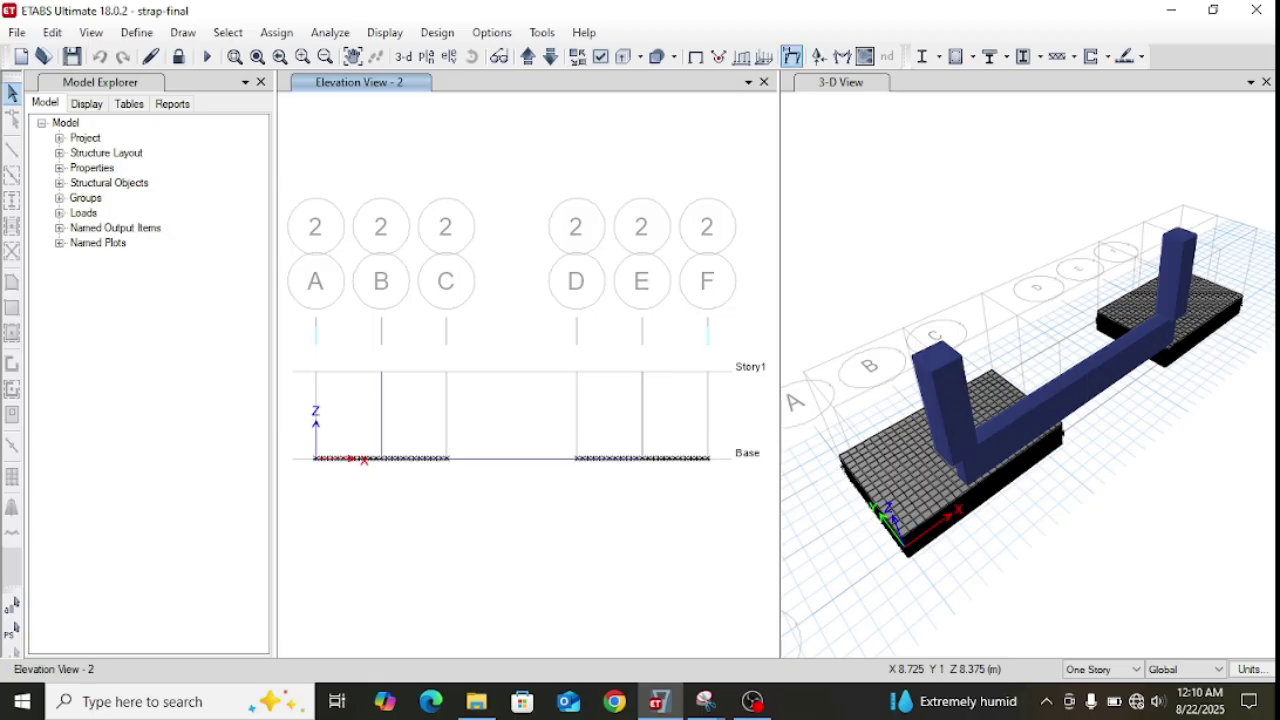
Display the deformed shape for the Dead case with Displacement UZ contours in elevation 2, and inspect joint displacements along the footings and strap beam
{"action": "left_click", "coordinate": [791, 56]}
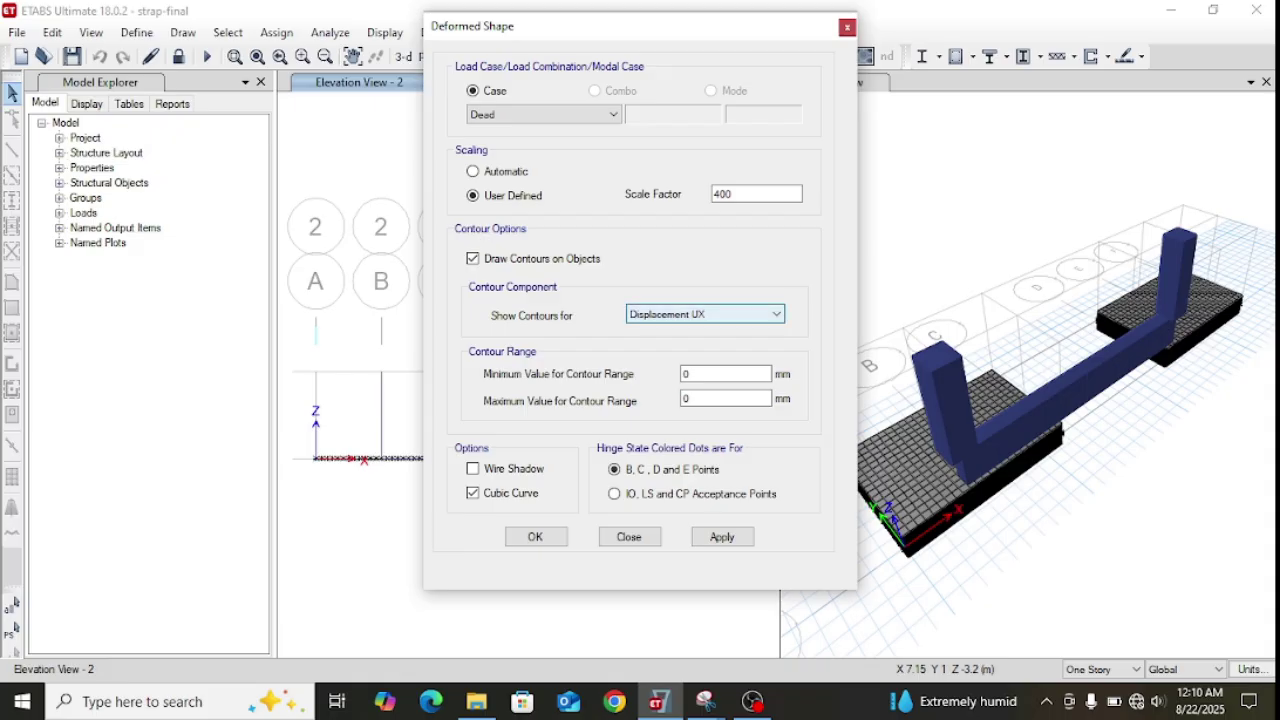
{"action": "left_click", "coordinate": [705, 314]}
{"action": "left_click", "coordinate": [704, 355]}
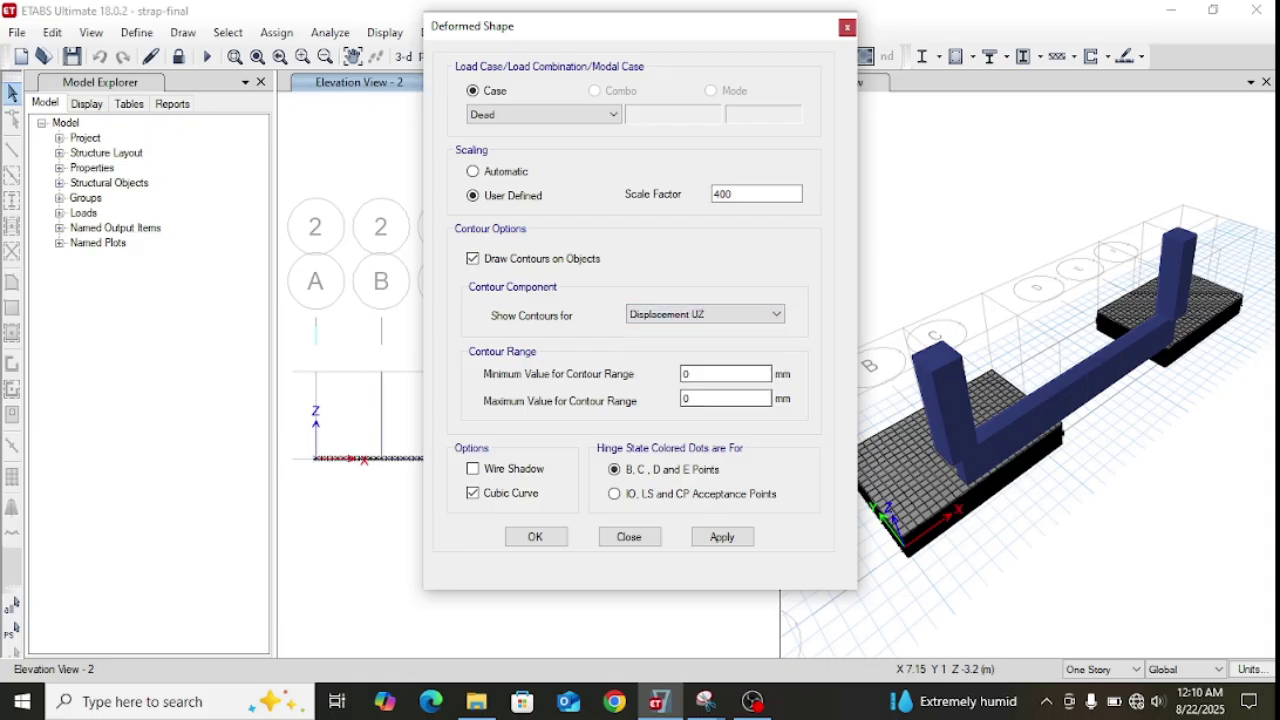
{"action": "left_click", "coordinate": [721, 536]}
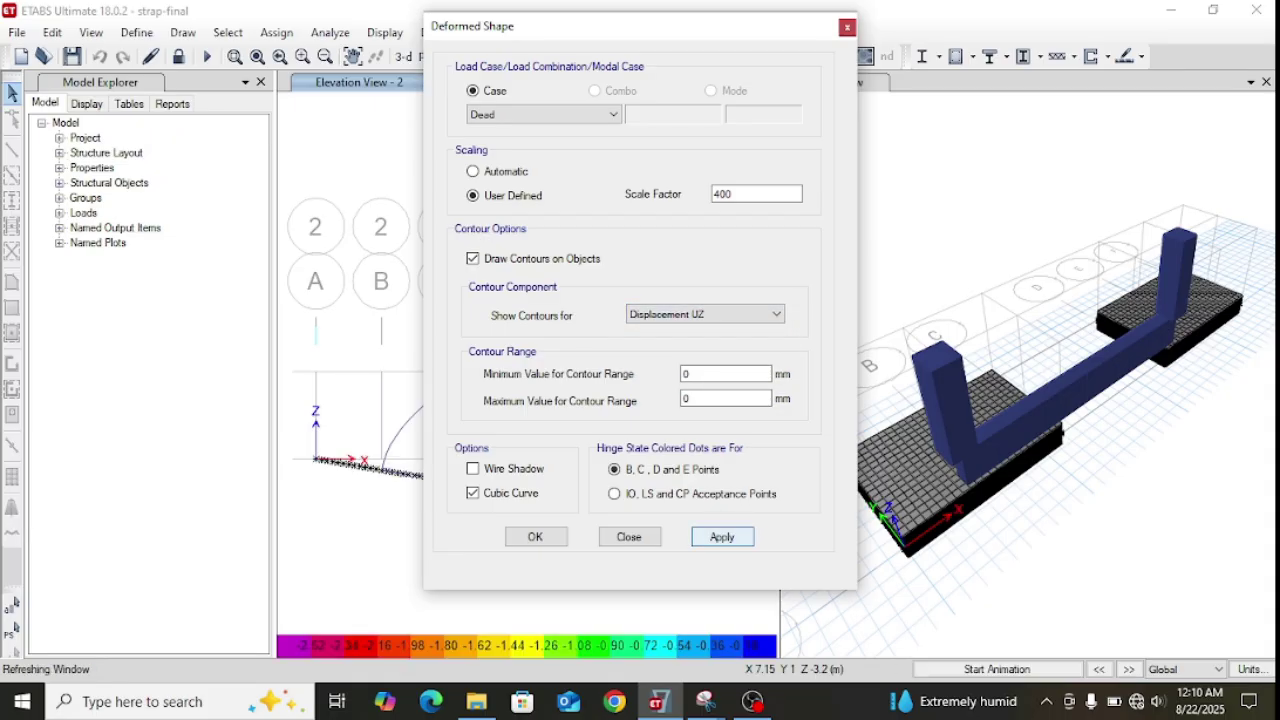
{"action": "left_click", "coordinate": [535, 536]}
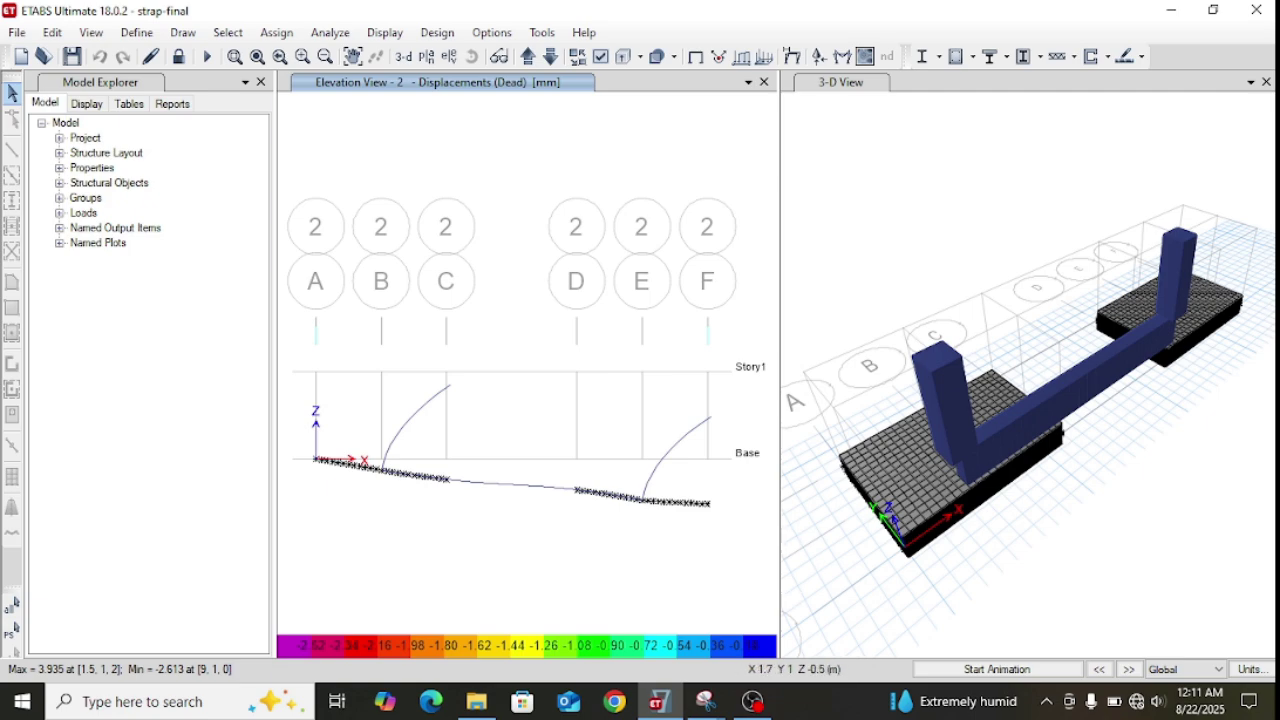
{"action": "mouse_move", "coordinate": [521, 485]}
{"action": "mouse_move", "coordinate": [327, 460]}
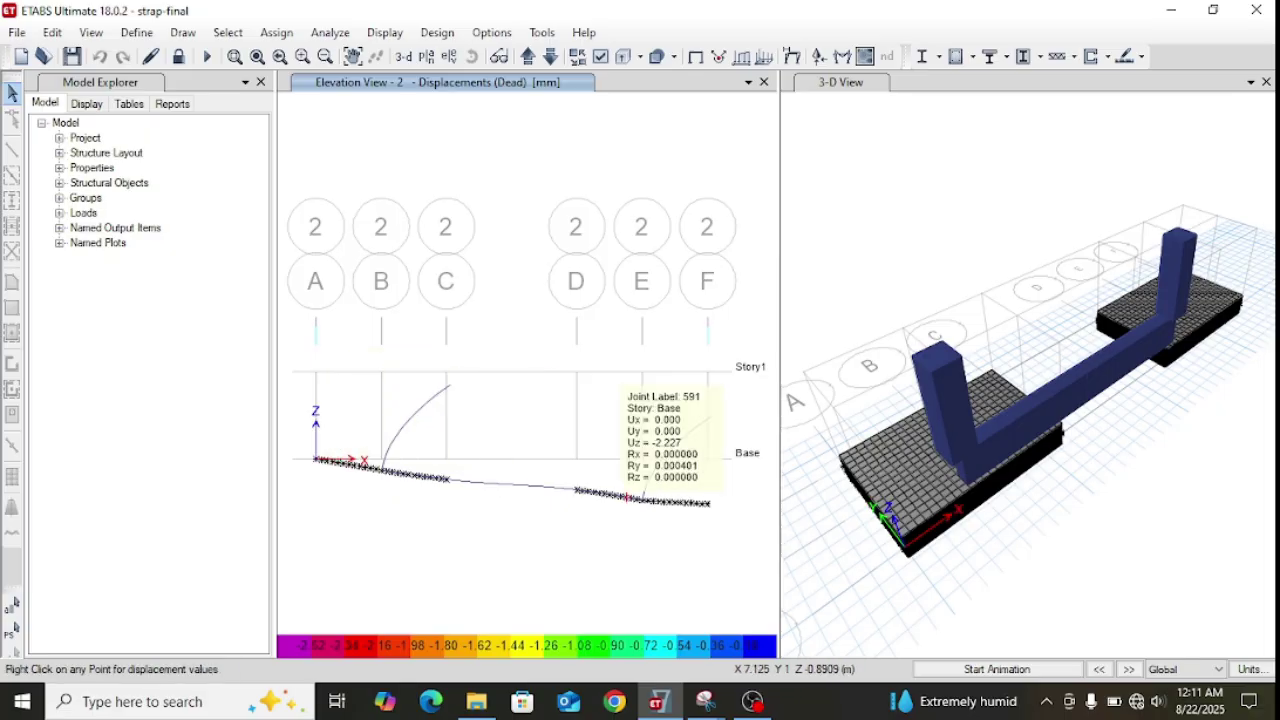